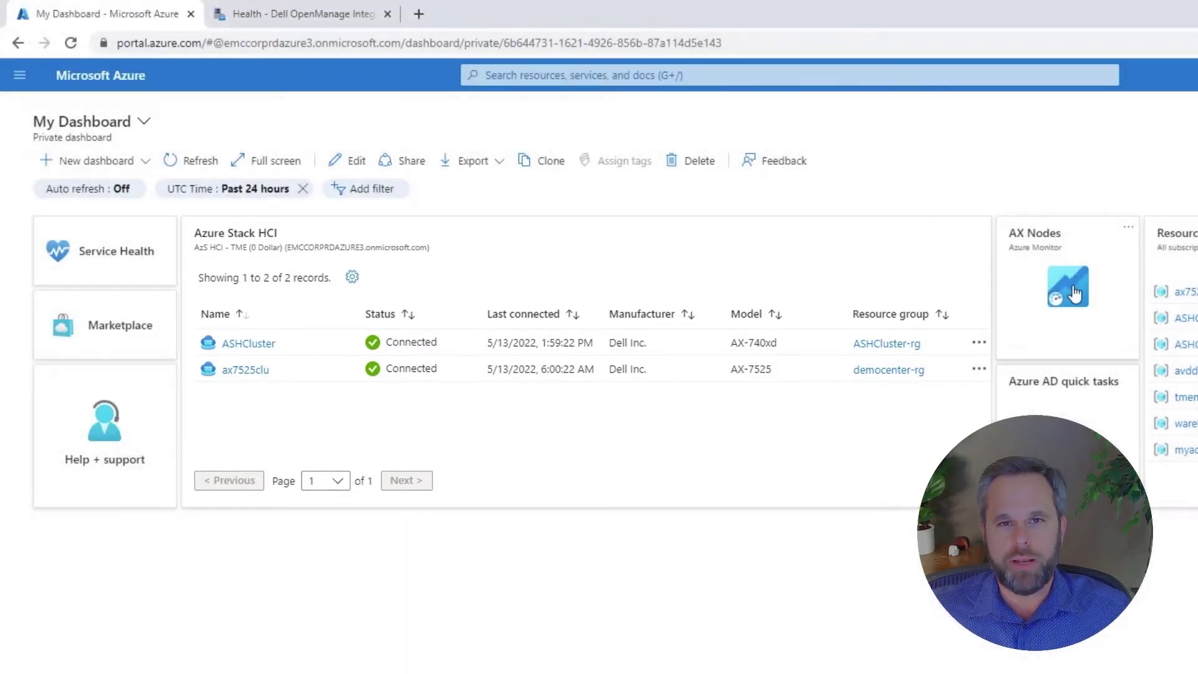
- Review the AX Nodes workbook's Servers, Virtual machines and Storage tabs, expanding ASHCluster's nodes and volumes
{"action": "left_click", "coordinate": [1073, 294]}
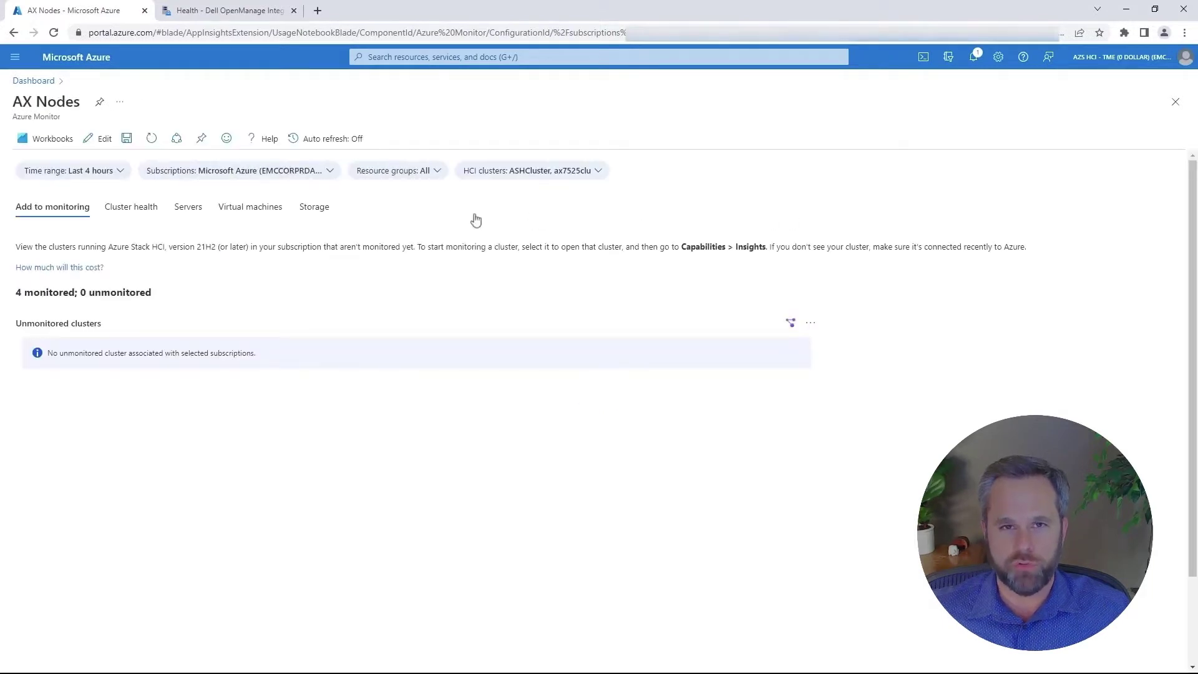
{"action": "left_click", "coordinate": [179, 217]}
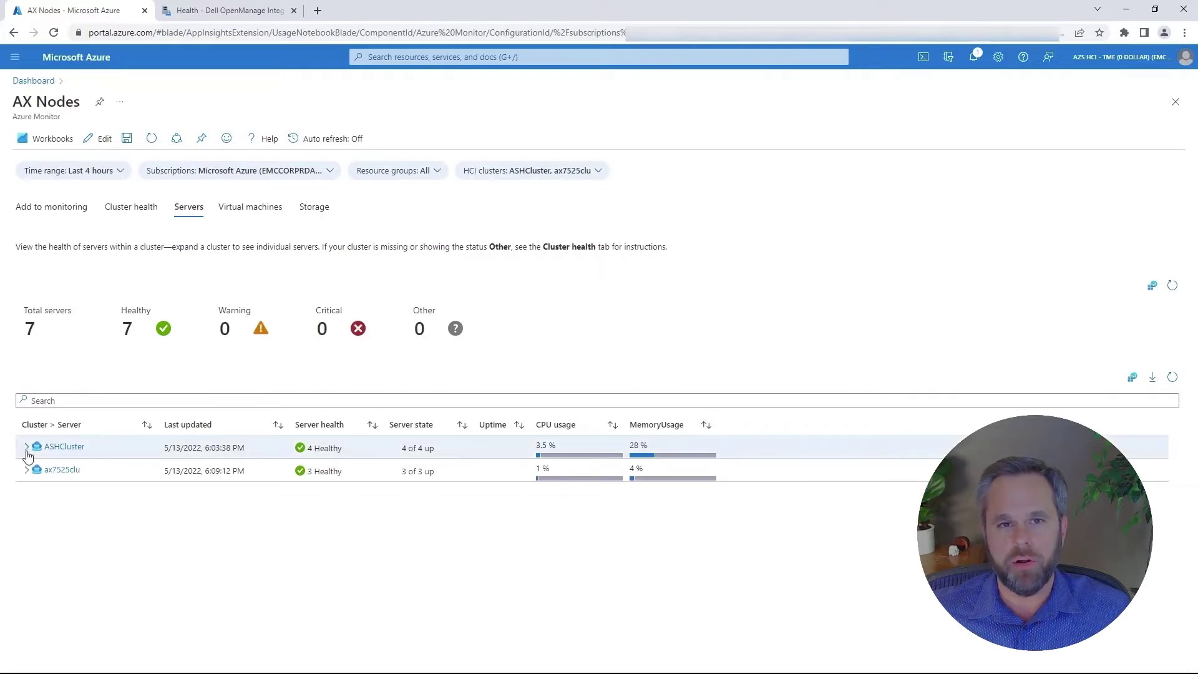
{"action": "left_click", "coordinate": [27, 449]}
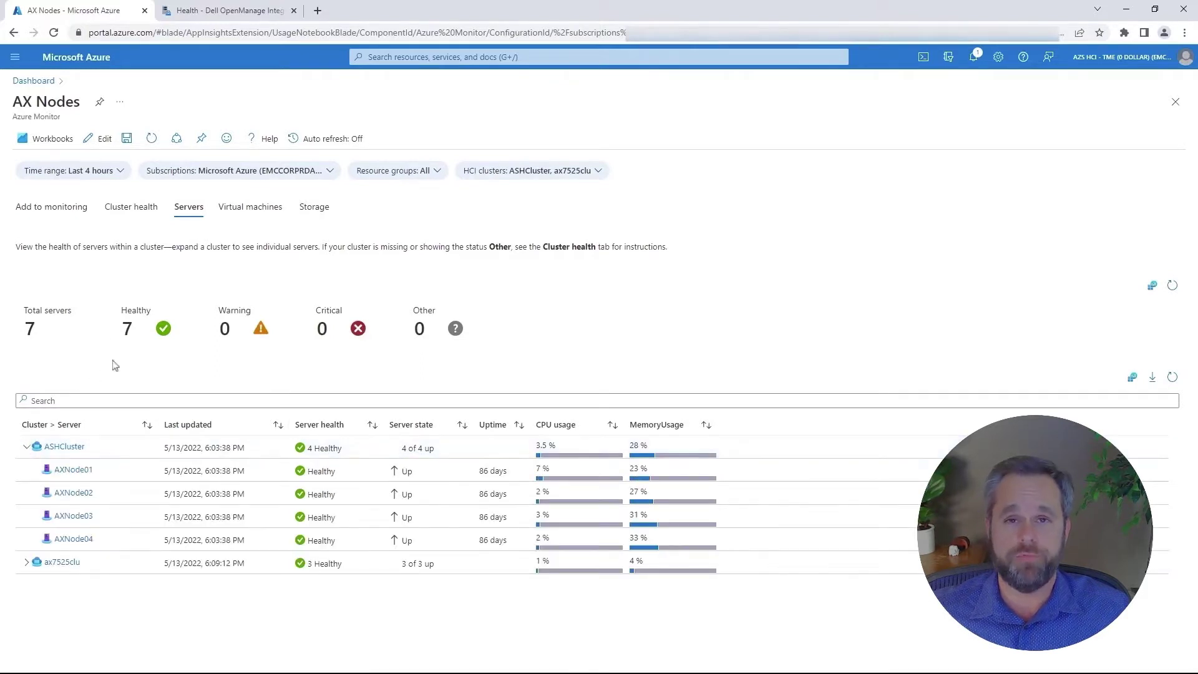
{"action": "left_click", "coordinate": [253, 208]}
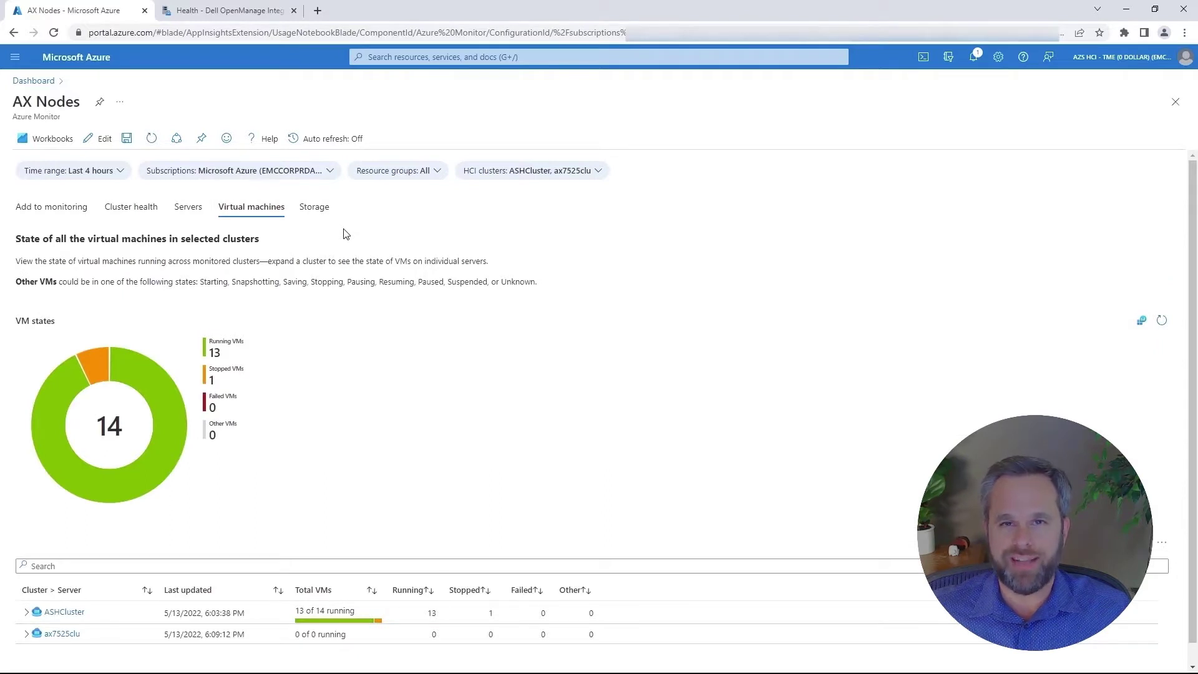
{"action": "left_click", "coordinate": [315, 208]}
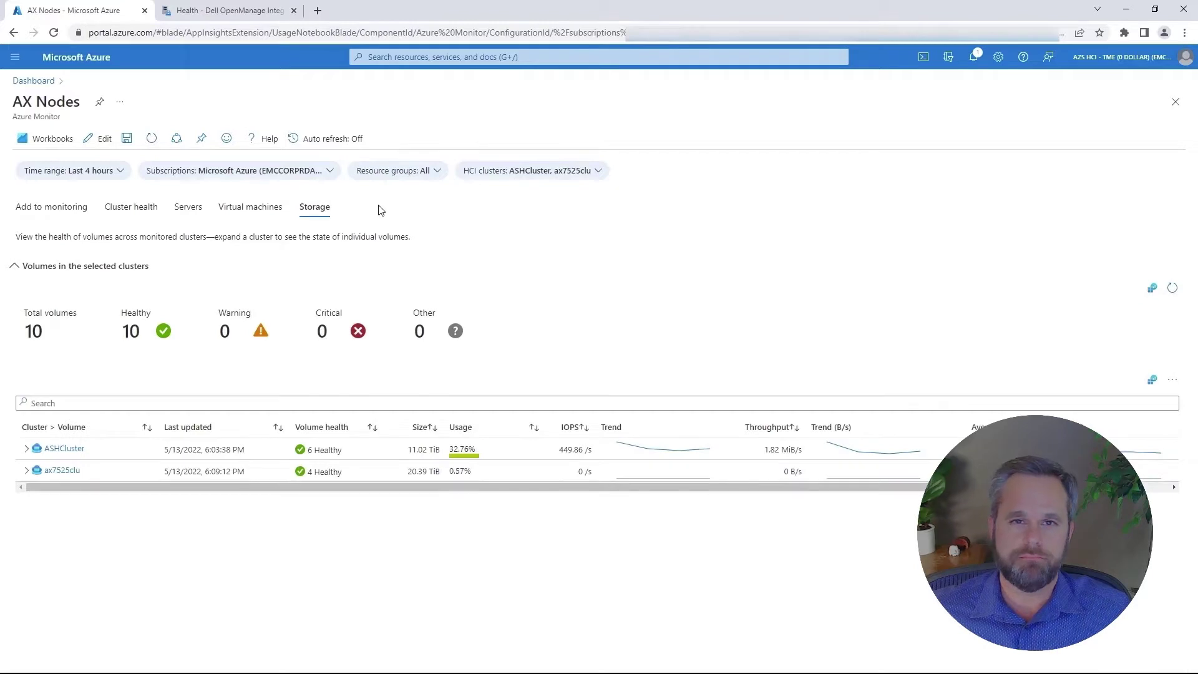
{"action": "left_click", "coordinate": [25, 448]}
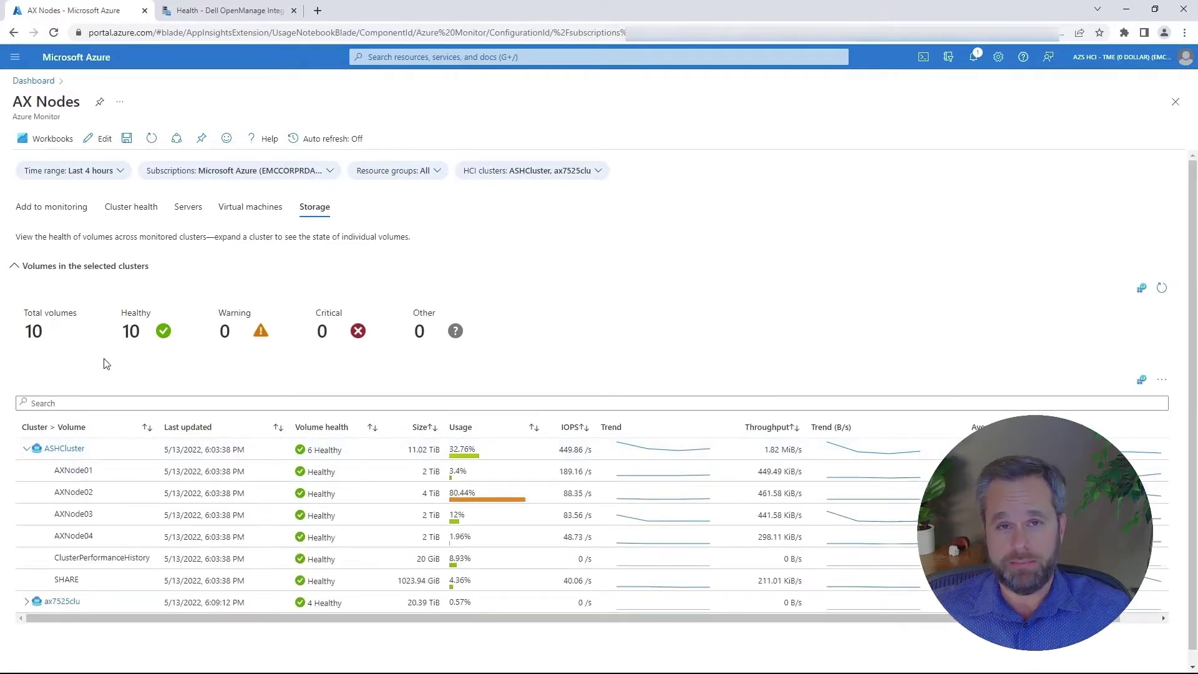
- Open Azure Policy's Definitions page and widen the Name column
{"action": "left_click", "coordinate": [454, 57]}
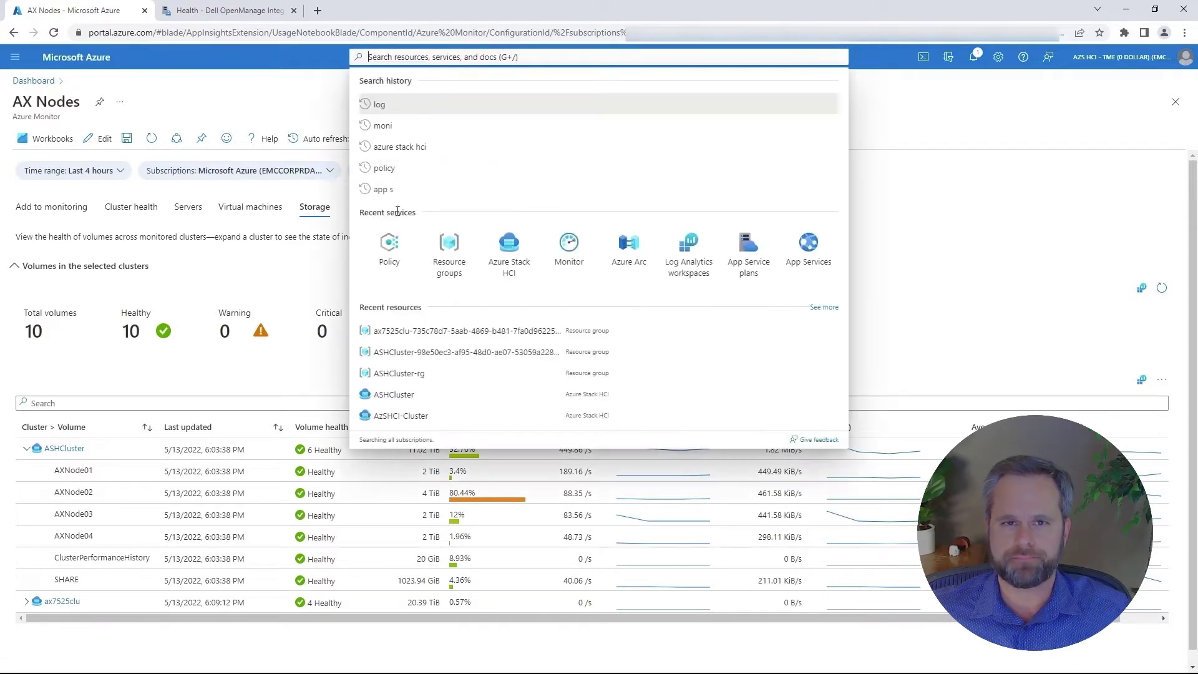
{"action": "left_click", "coordinate": [394, 233]}
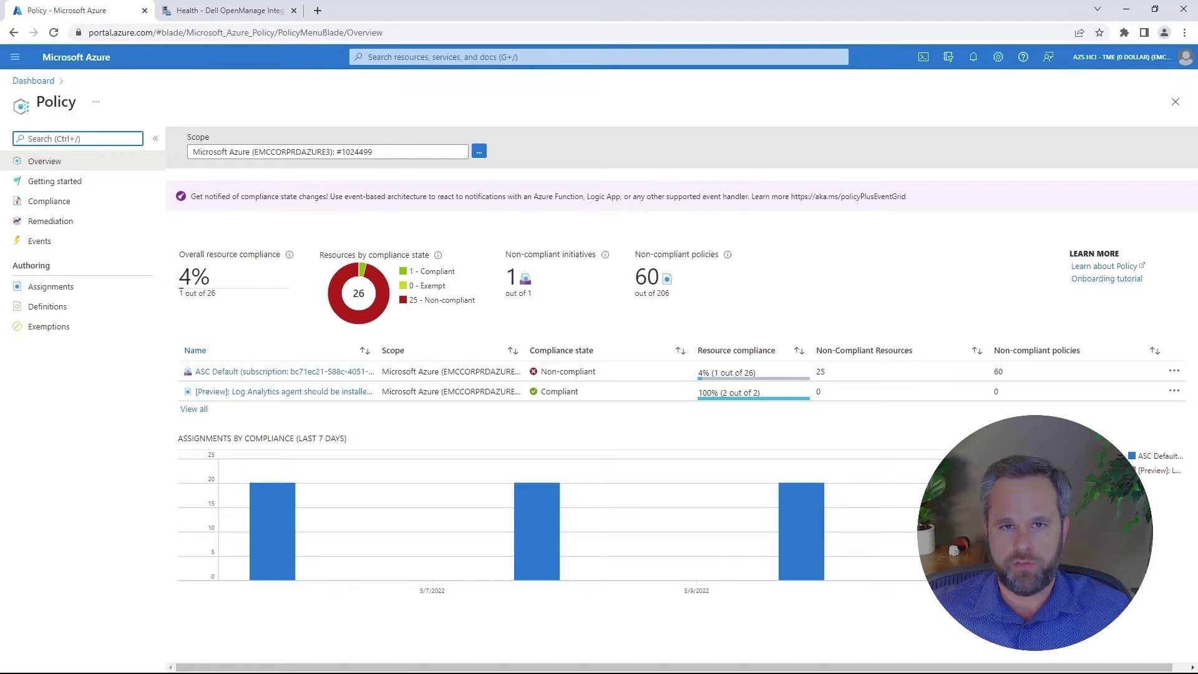
{"action": "left_click", "coordinate": [45, 309]}
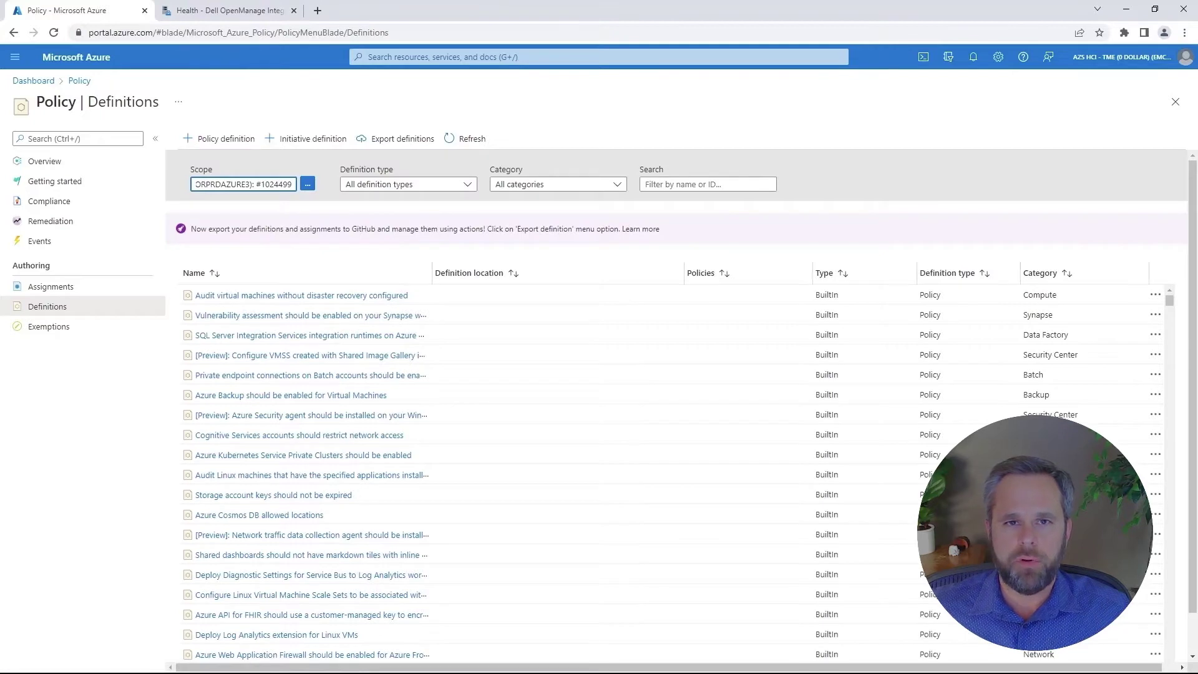
{"action": "left_click_drag", "start_coordinate": [434, 268], "coordinate": [556, 269]}
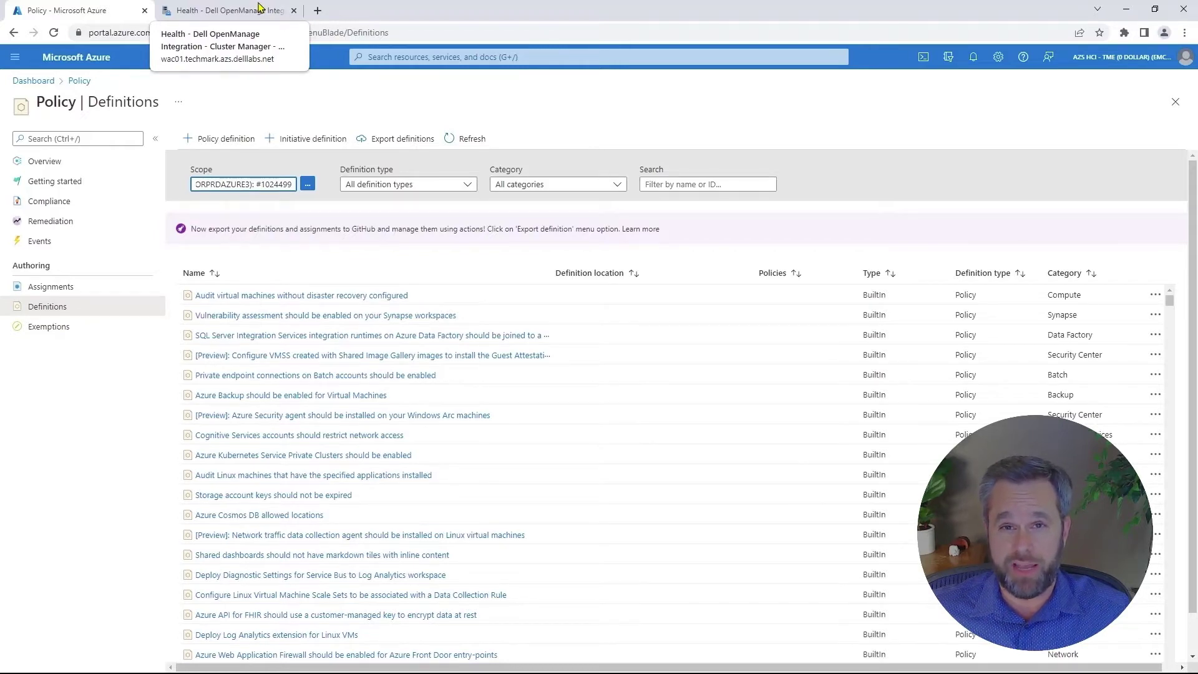
- Return to the Dell OpenManage Integration browser tab and show its Azure page
{"action": "left_click", "coordinate": [258, 8]}
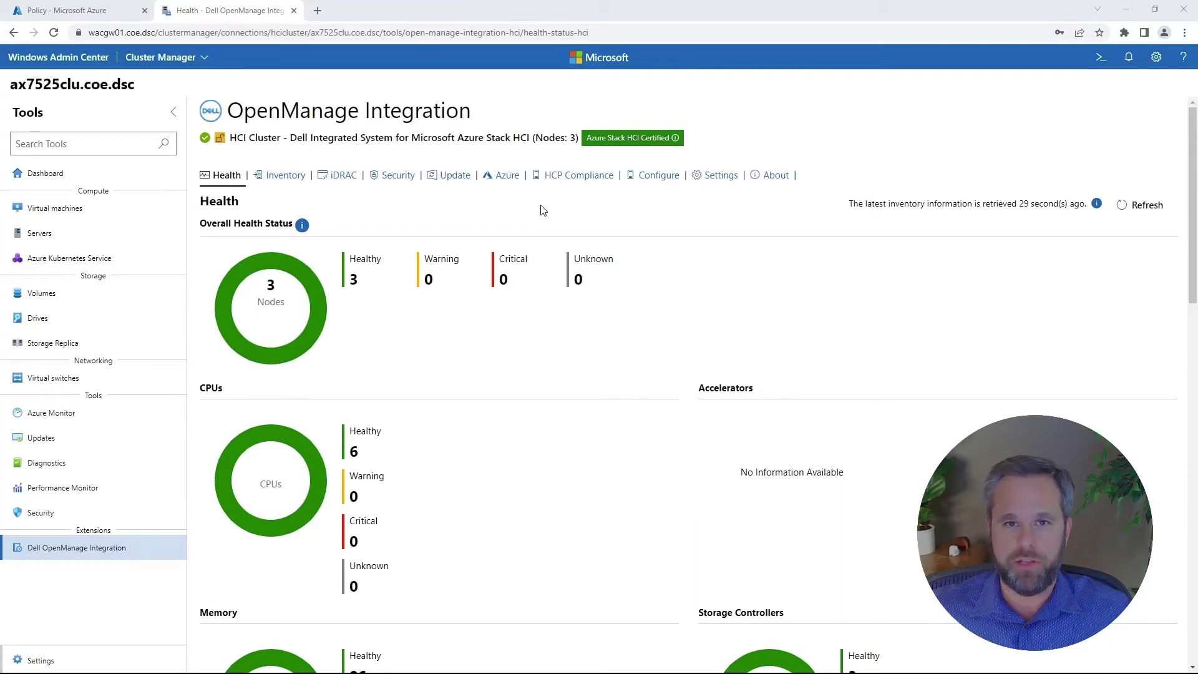
{"action": "left_click", "coordinate": [509, 177]}
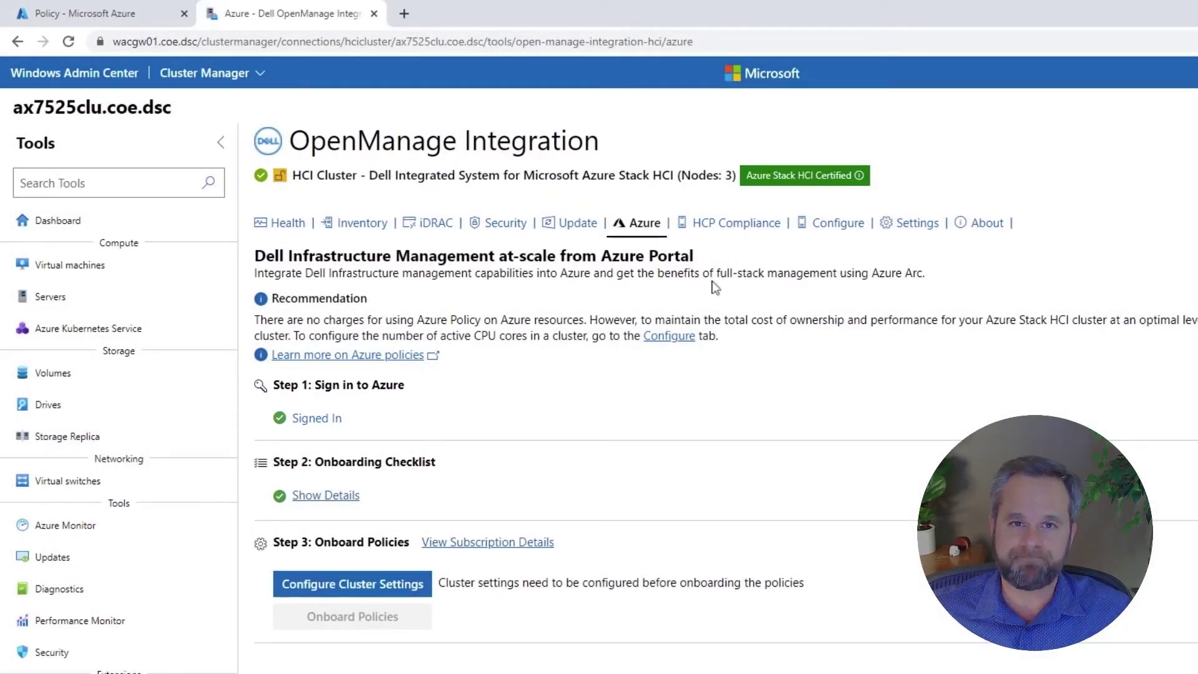
{"action": "left_click", "coordinate": [344, 501]}
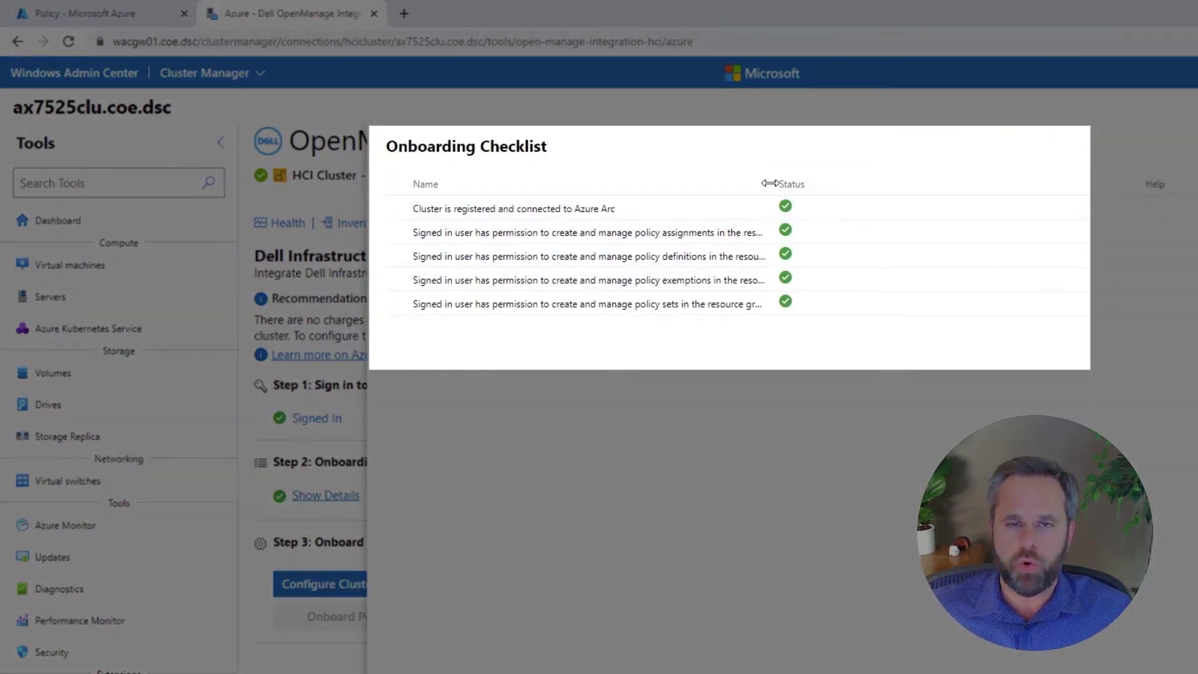
{"action": "left_click_drag", "start_coordinate": [772, 191], "coordinate": [949, 184]}
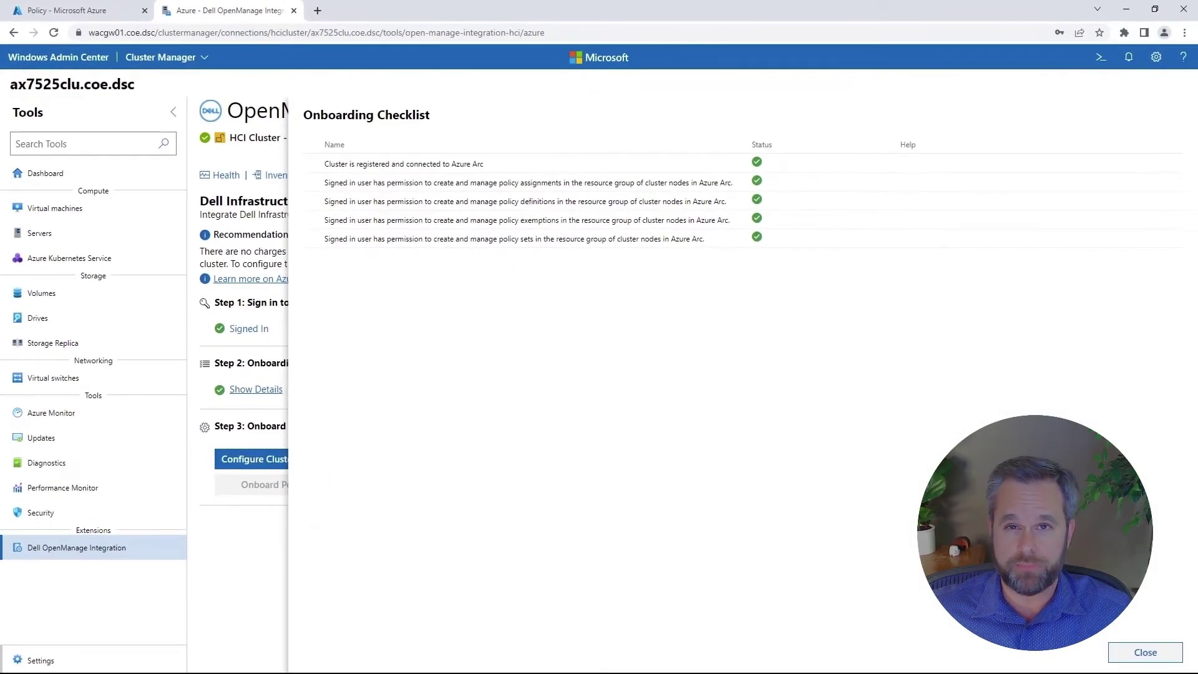
{"action": "left_click", "coordinate": [1144, 654]}
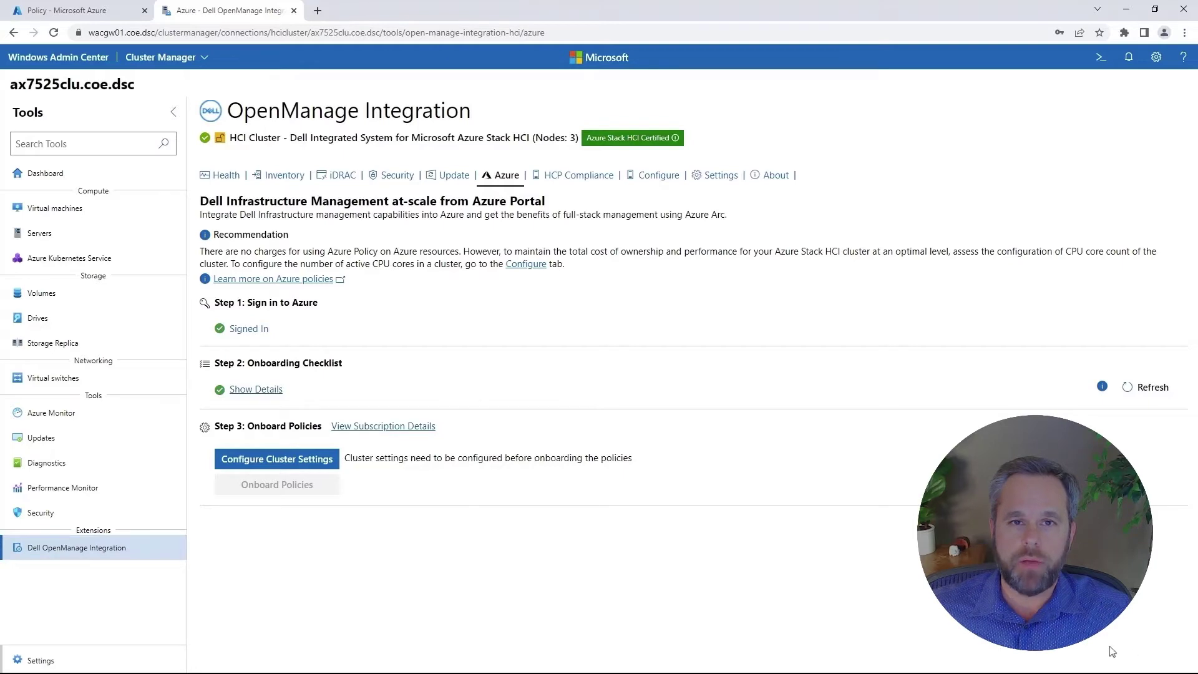
- Save the cluster settings with Fully-Converged network topology and Scalable deployment model
{"action": "left_click", "coordinate": [294, 461]}
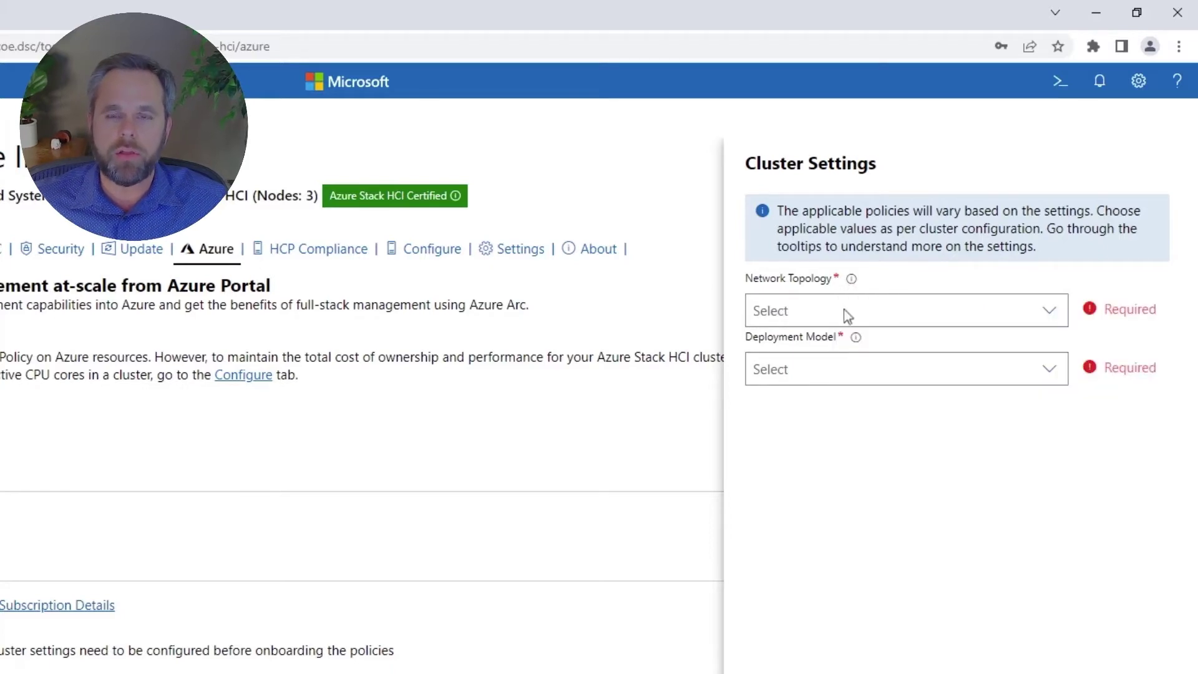
{"action": "mouse_move", "coordinate": [854, 339]}
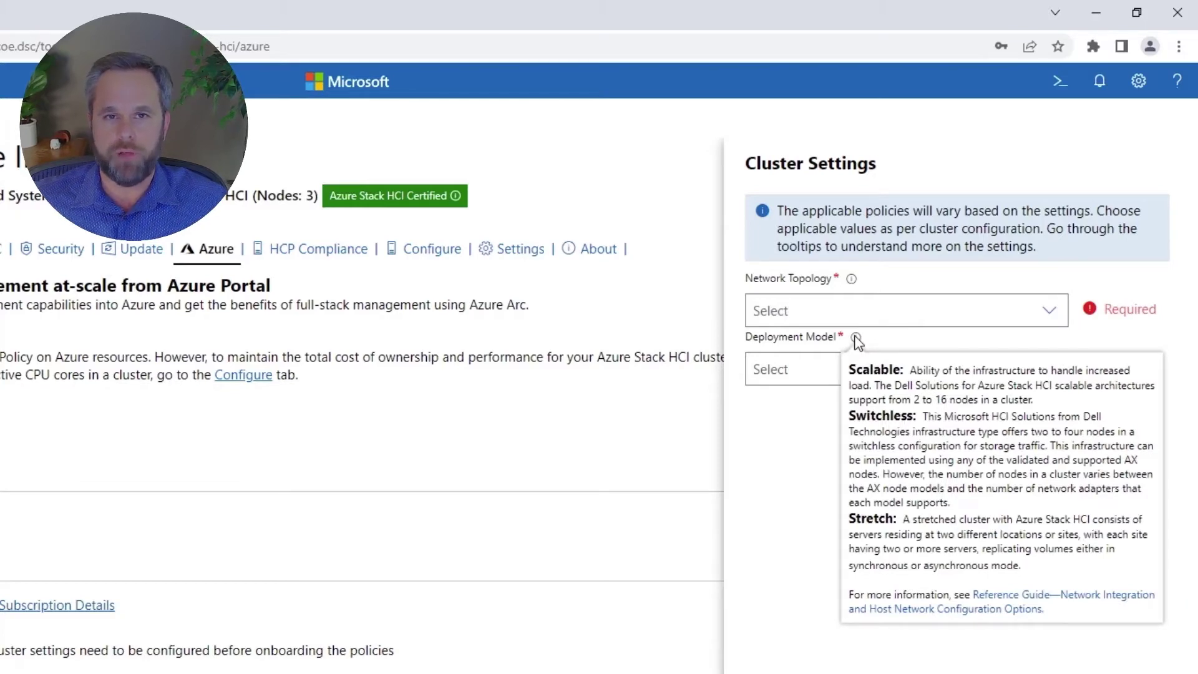
{"action": "left_click", "coordinate": [959, 319]}
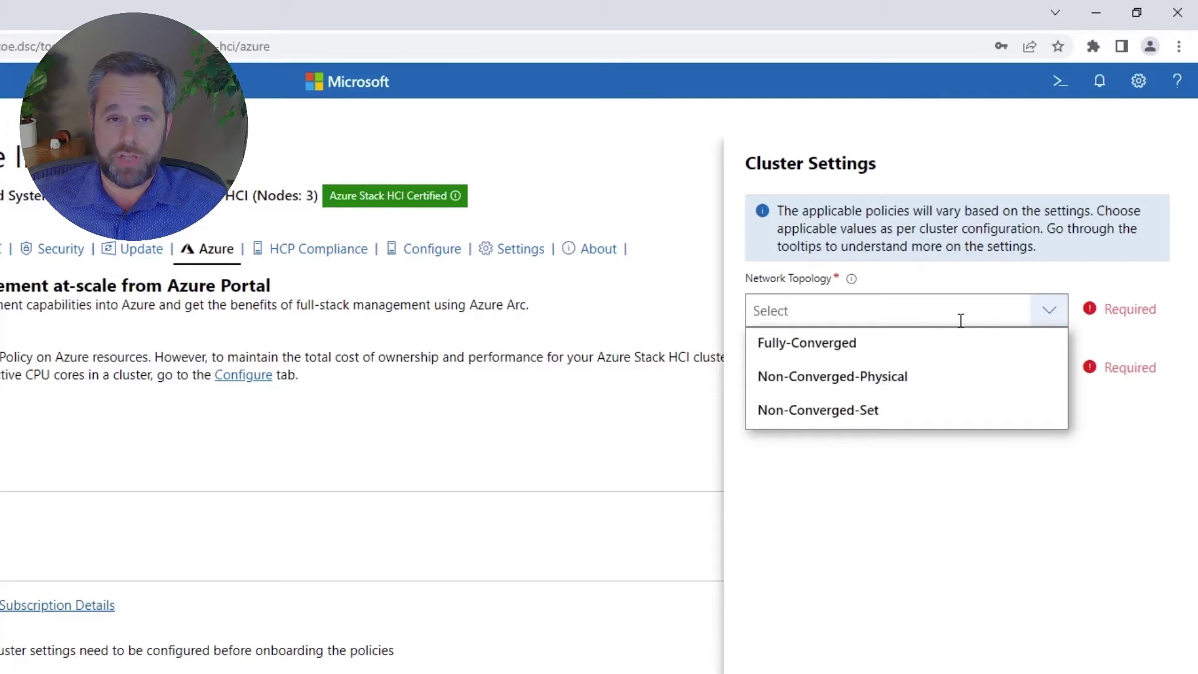
{"action": "left_click", "coordinate": [899, 349]}
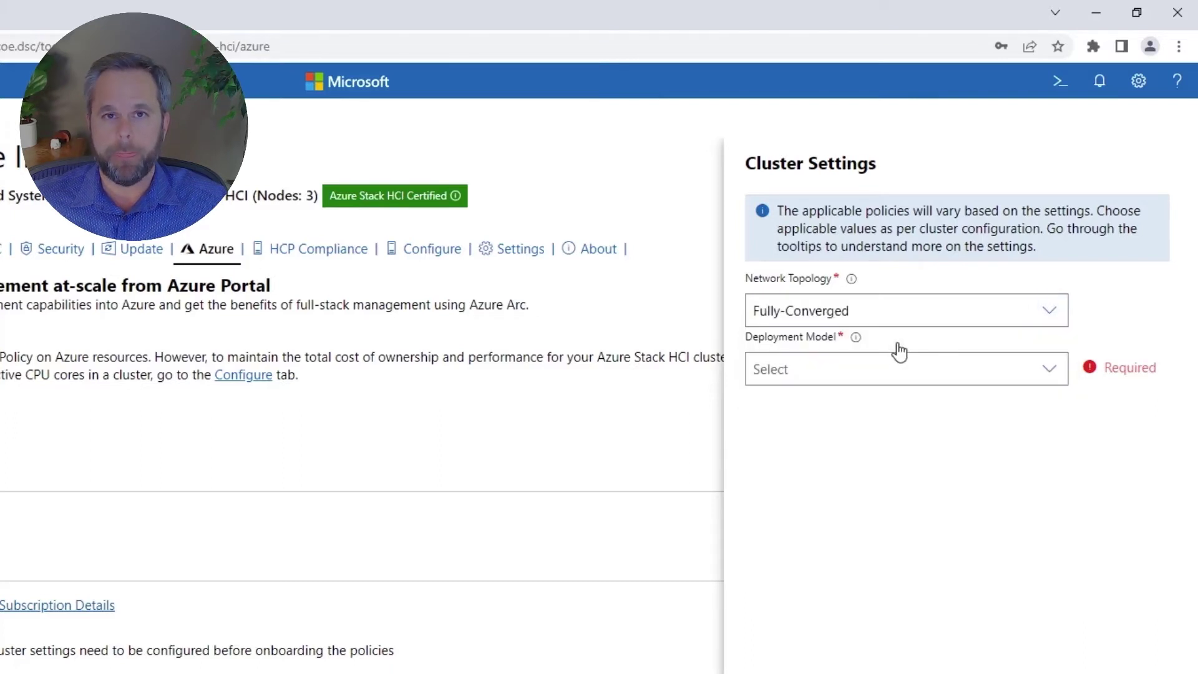
{"action": "left_click", "coordinate": [885, 369]}
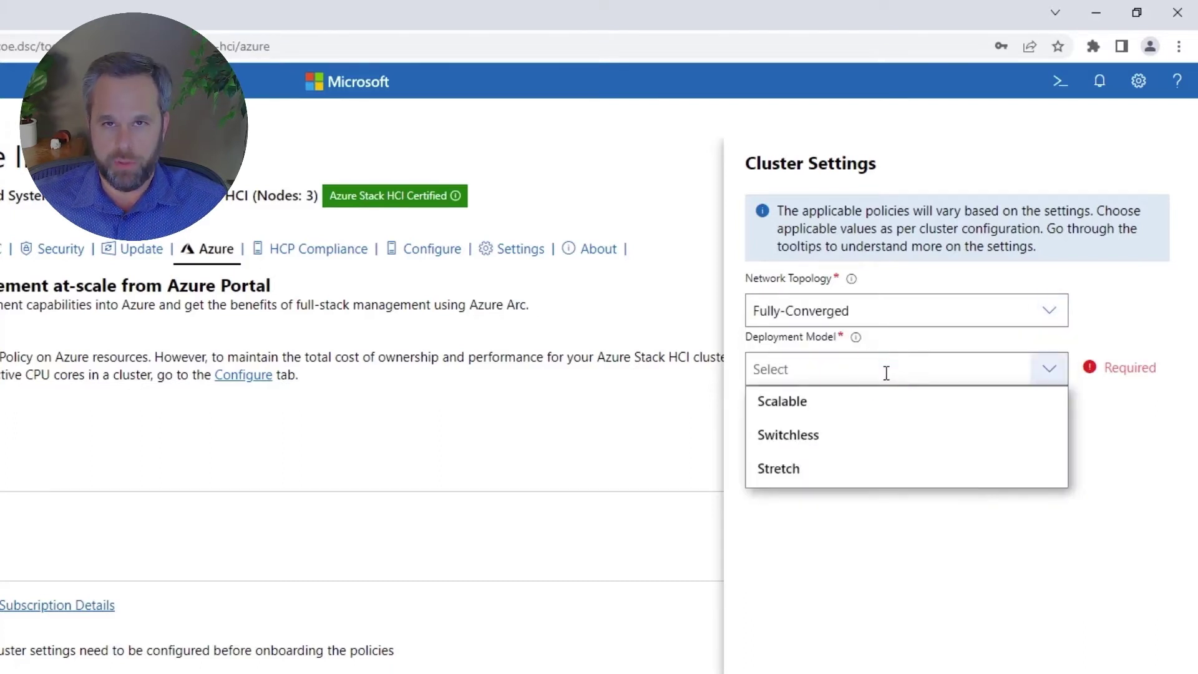
{"action": "left_click", "coordinate": [815, 404]}
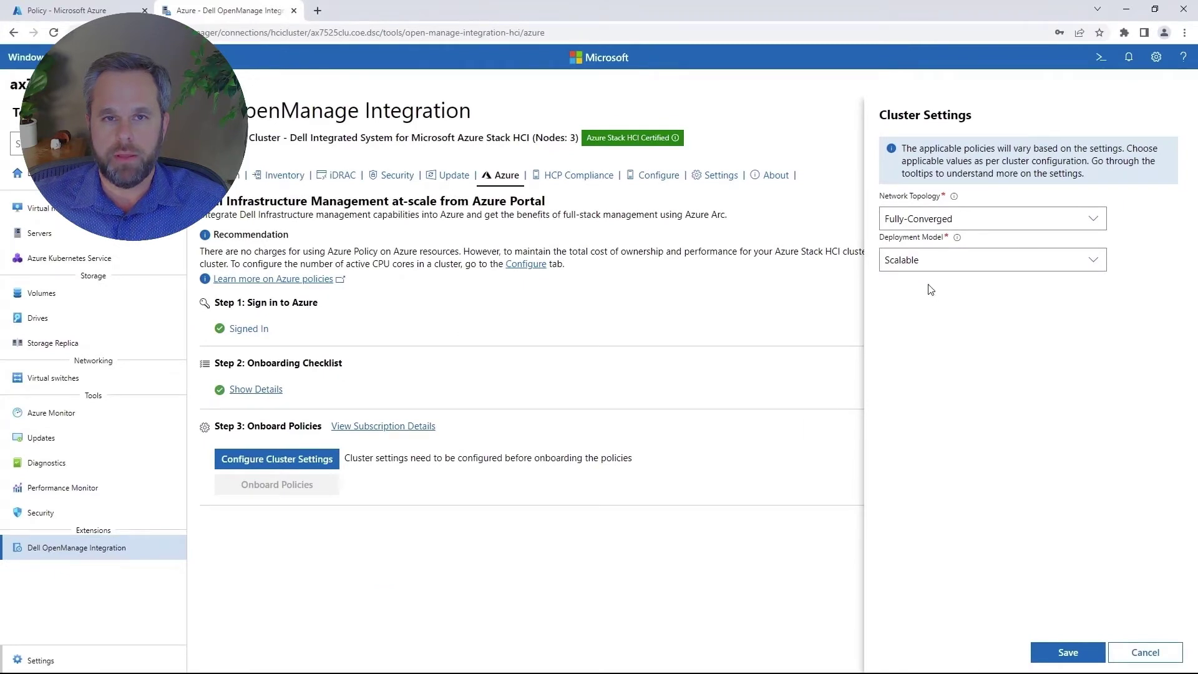
{"action": "left_click", "coordinate": [1064, 663]}
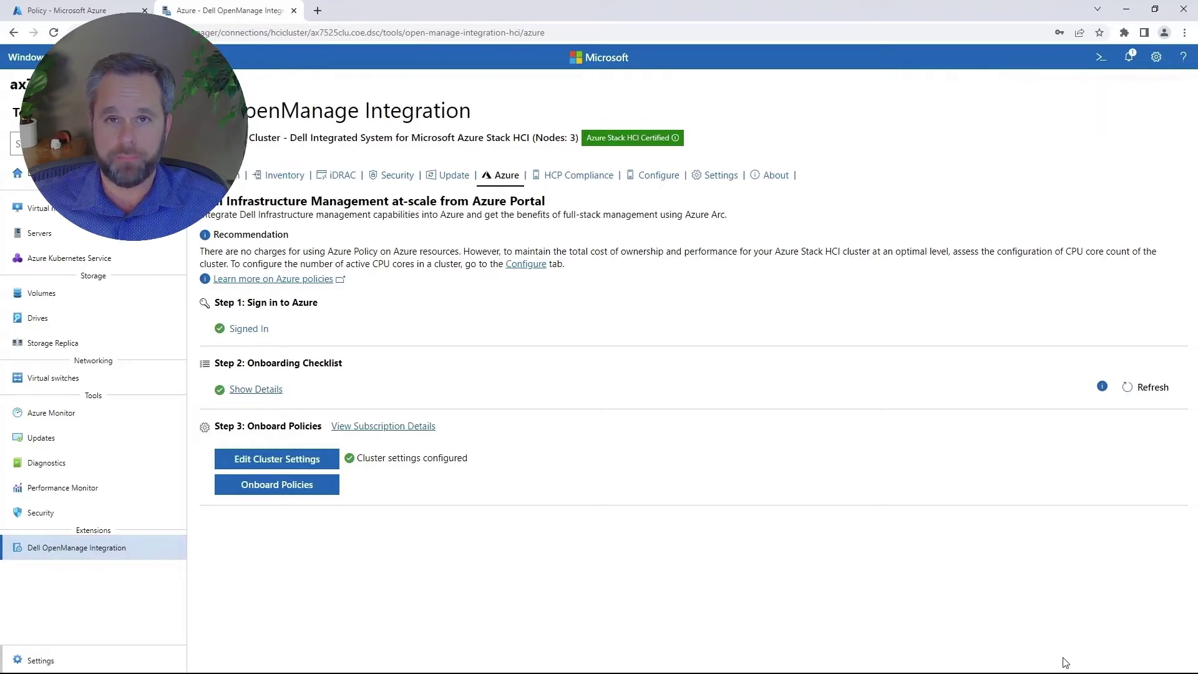
- Onboard the preselected Dell HCP policies (version 1.1.0.0) to Azure Arc
{"action": "left_click", "coordinate": [309, 486]}
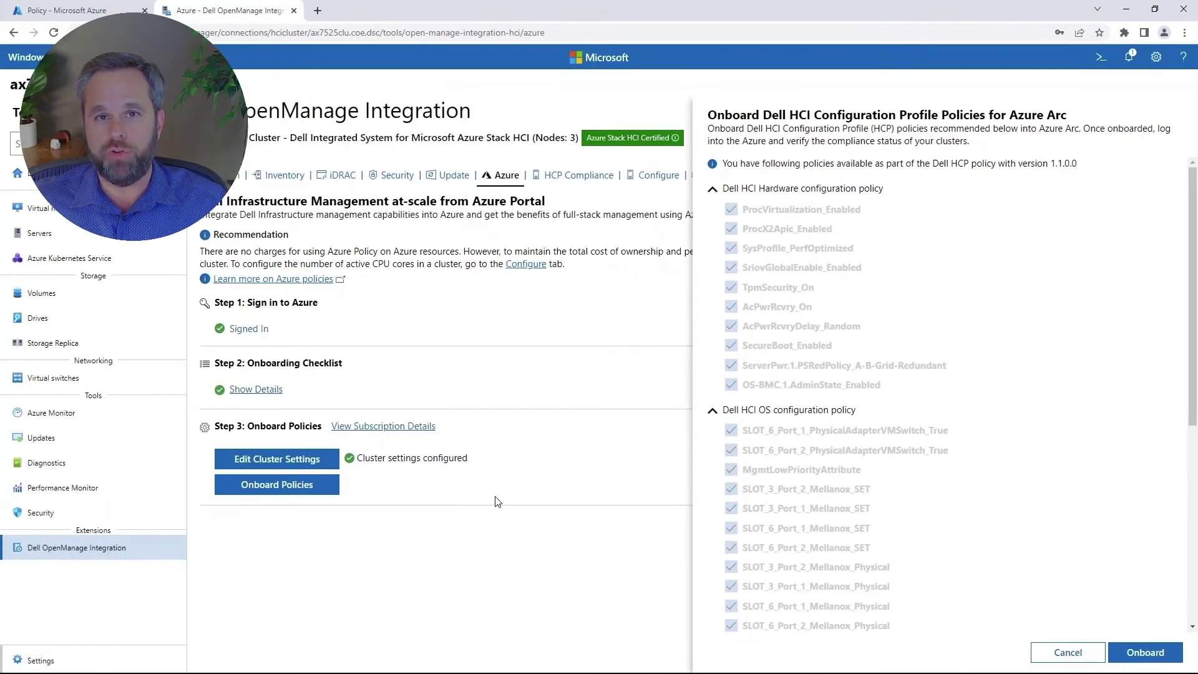
{"action": "left_click_drag", "start_coordinate": [1192, 243], "coordinate": [1191, 288]}
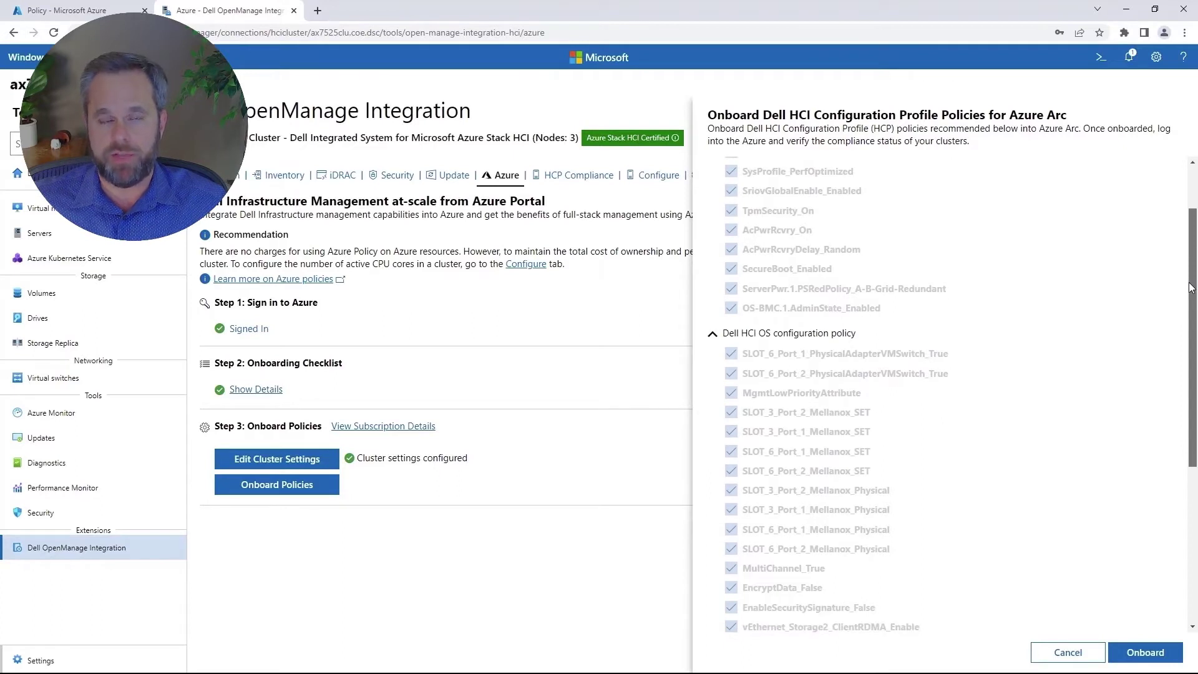
{"action": "left_click_drag", "start_coordinate": [1191, 289], "coordinate": [1189, 457]}
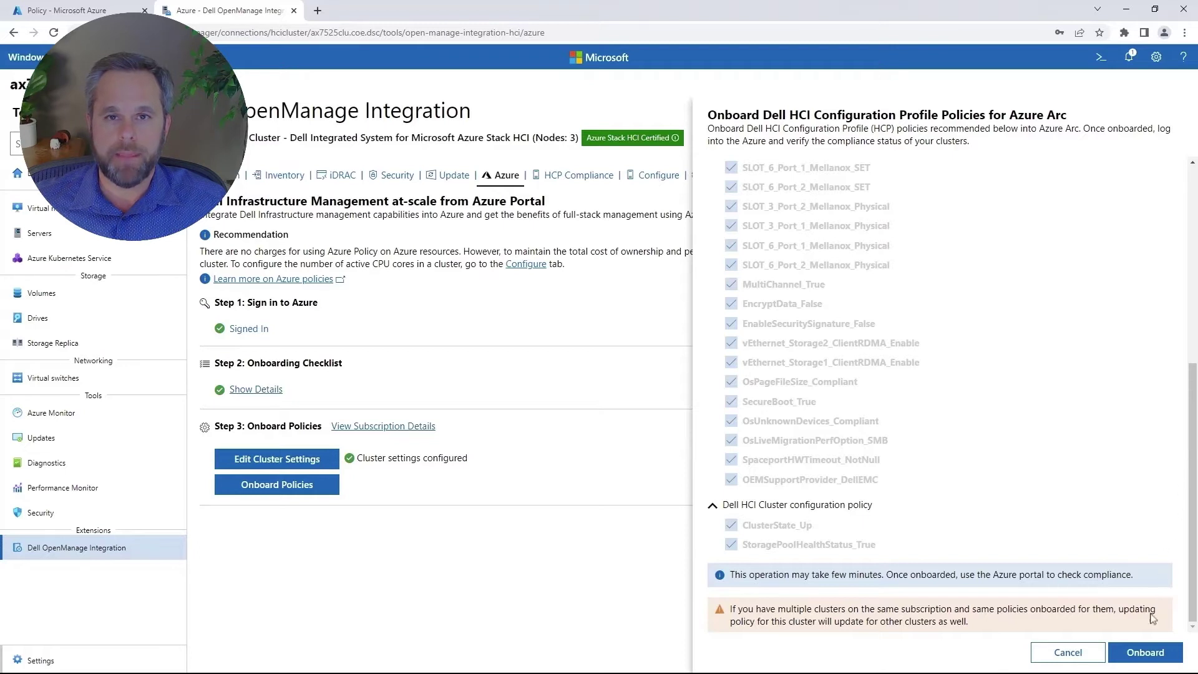
{"action": "left_click", "coordinate": [1145, 653]}
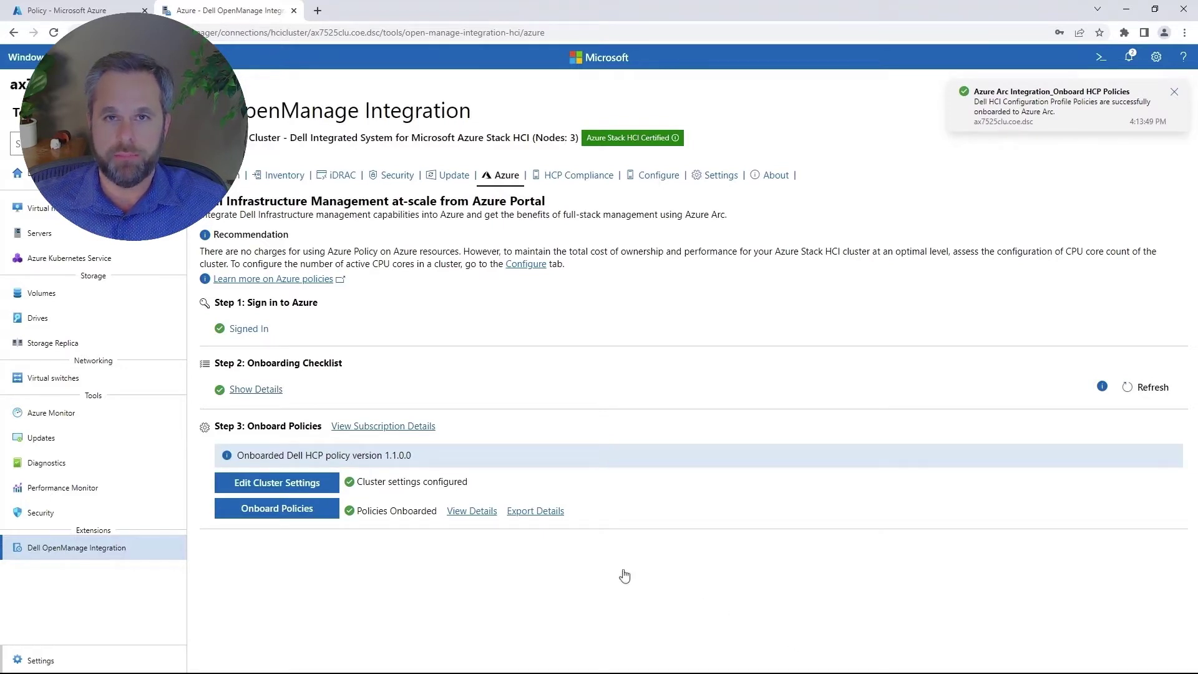
- Check each policy's Success status in the details, then export the OnboardedPolicies spreadsheet
{"action": "left_click", "coordinate": [479, 517]}
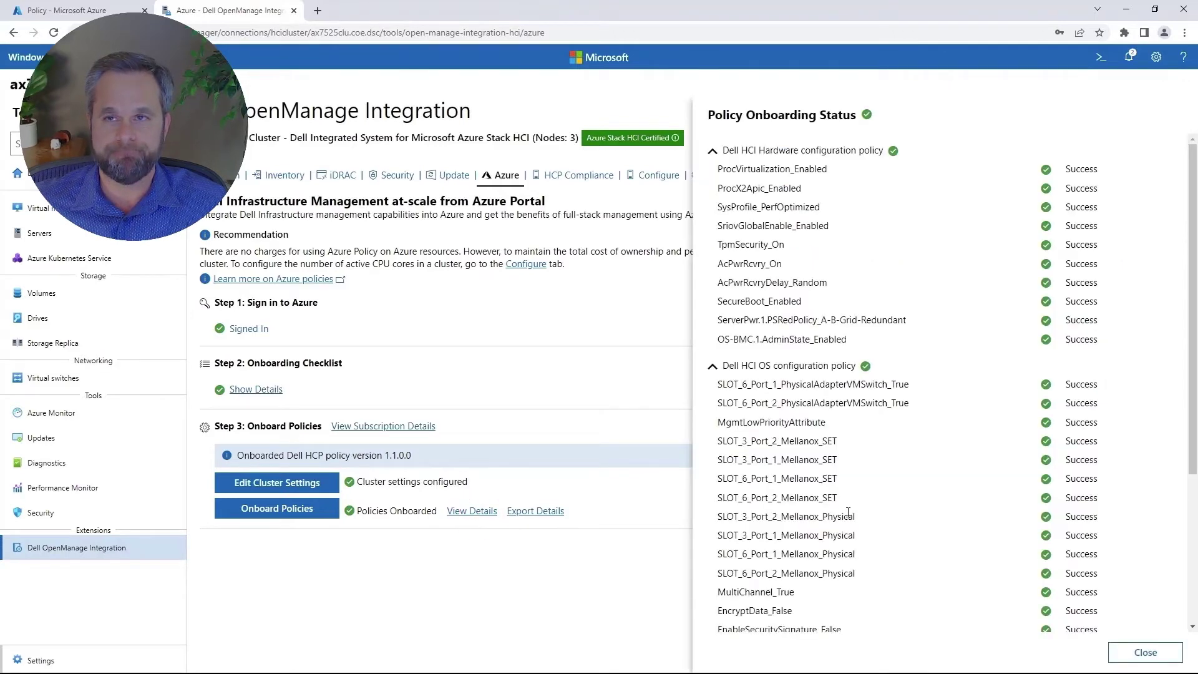
{"action": "scroll", "coordinate": [848, 517], "scroll_direction": "down", "scroll_amount": 5}
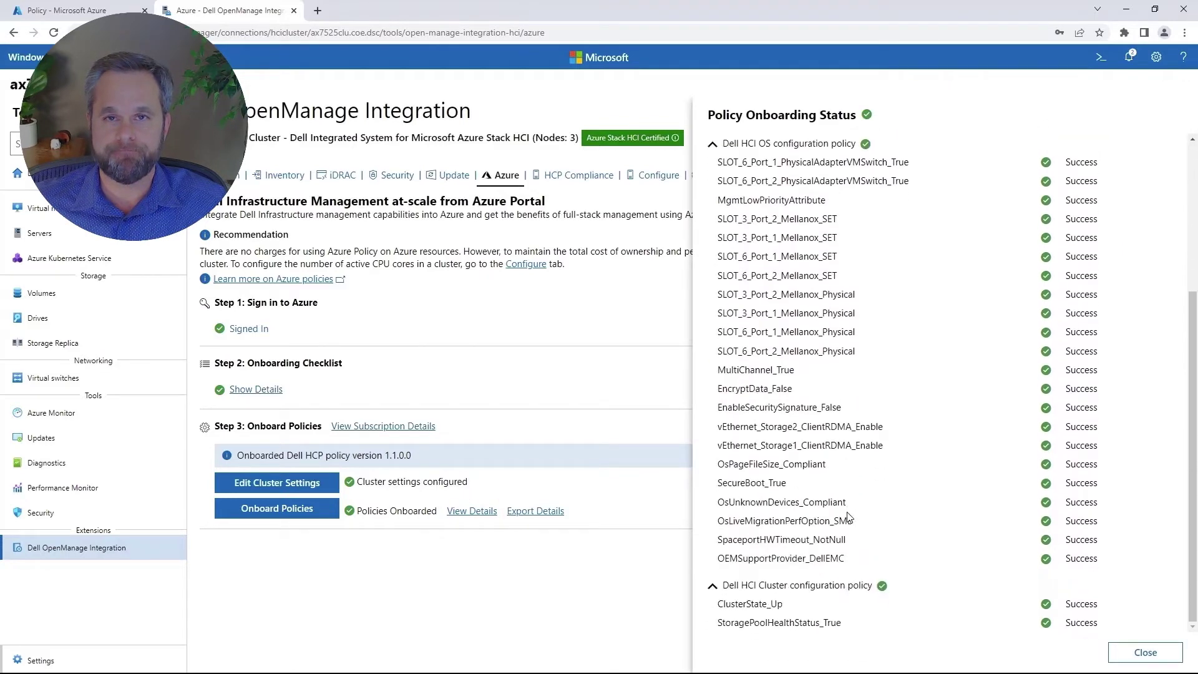
{"action": "left_click", "coordinate": [1144, 653]}
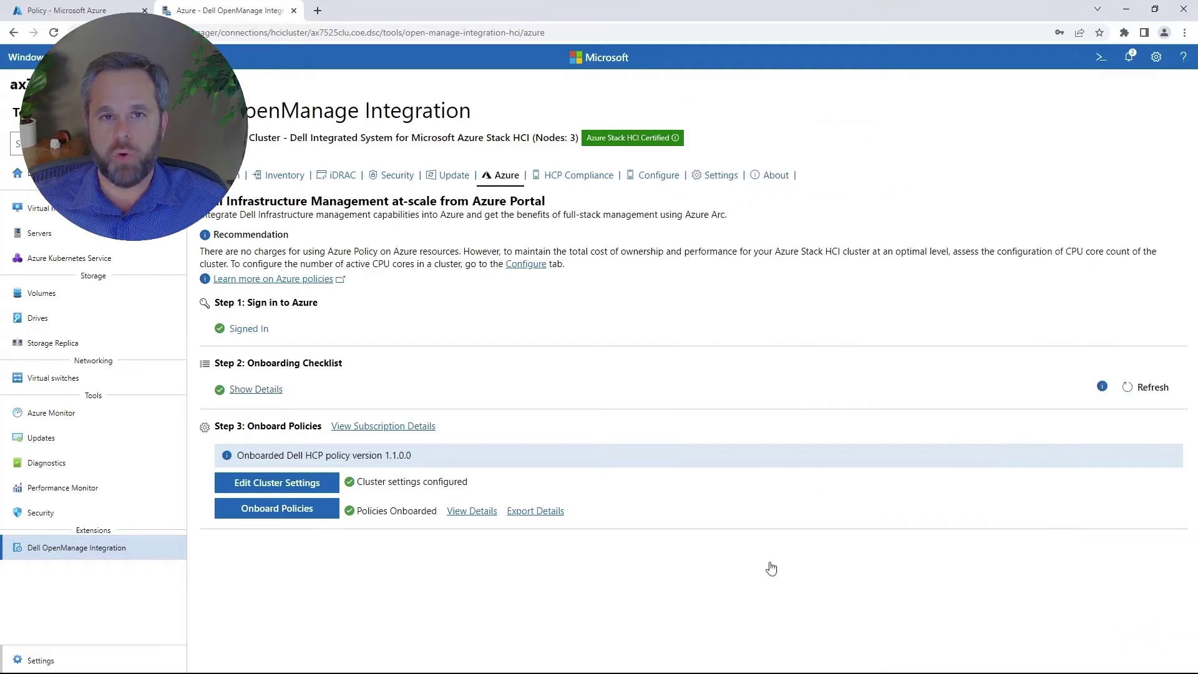
{"action": "left_click", "coordinate": [547, 513]}
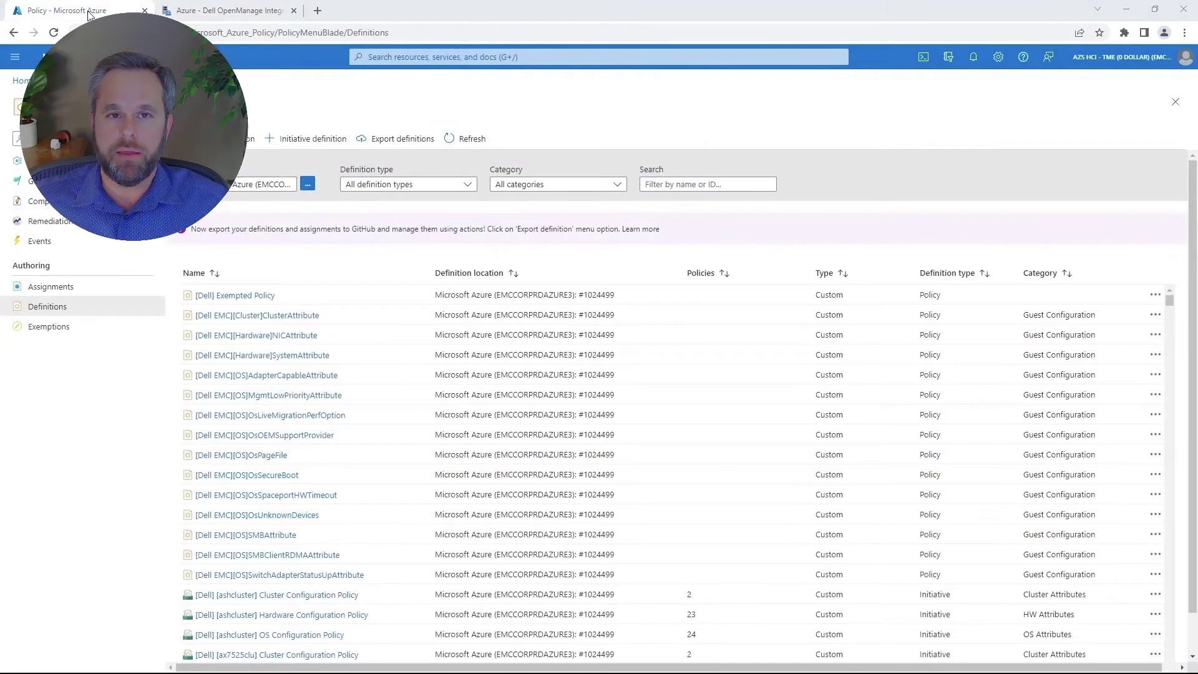
- Filter definitions to [Dell] initiatives and open the [ax7525clu] Hardware Configuration Policy
{"action": "left_click", "coordinate": [457, 194]}
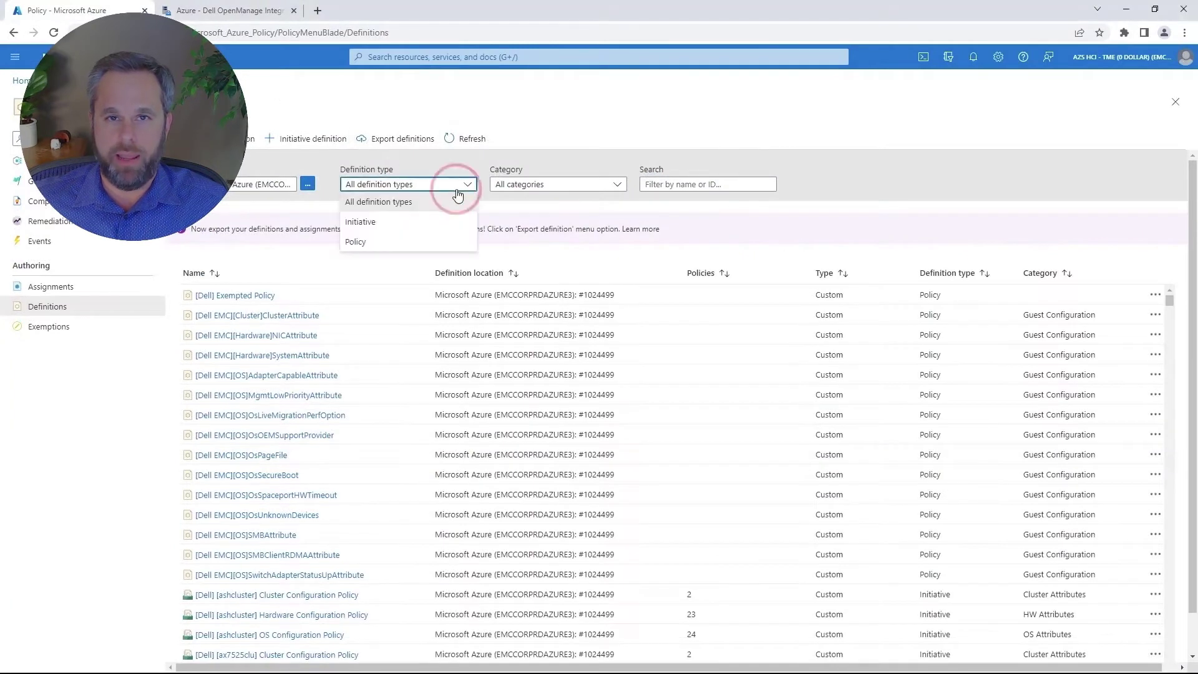
{"action": "left_click", "coordinate": [433, 222]}
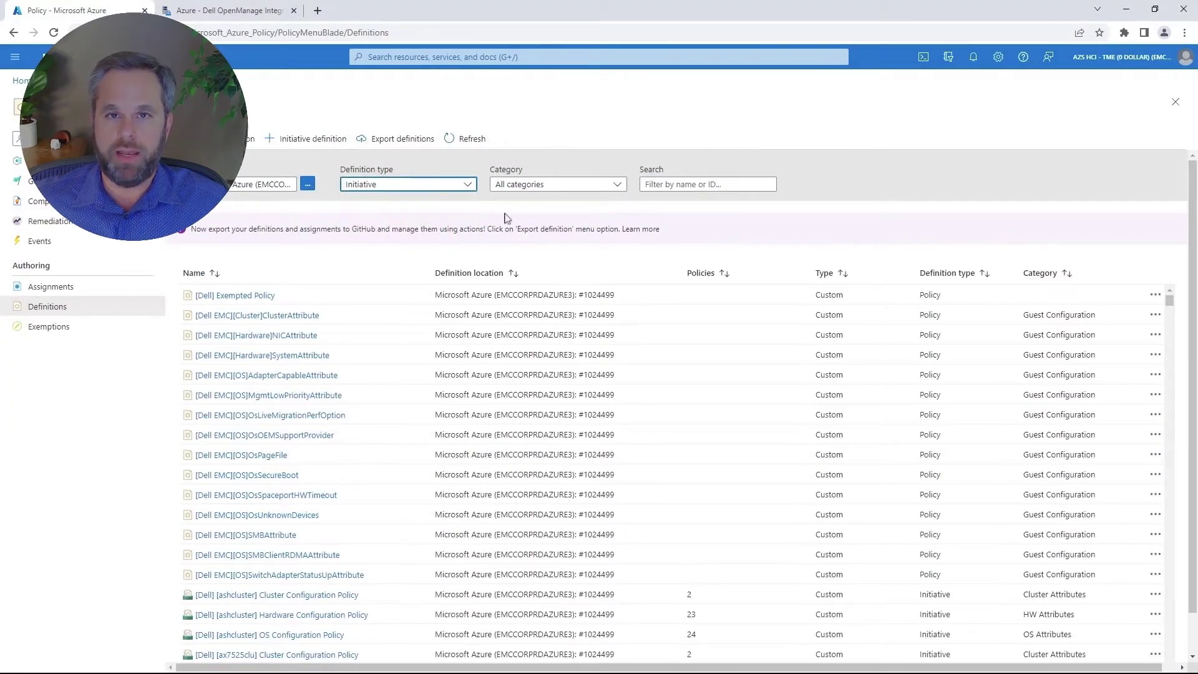
{"action": "left_click", "coordinate": [670, 184]}
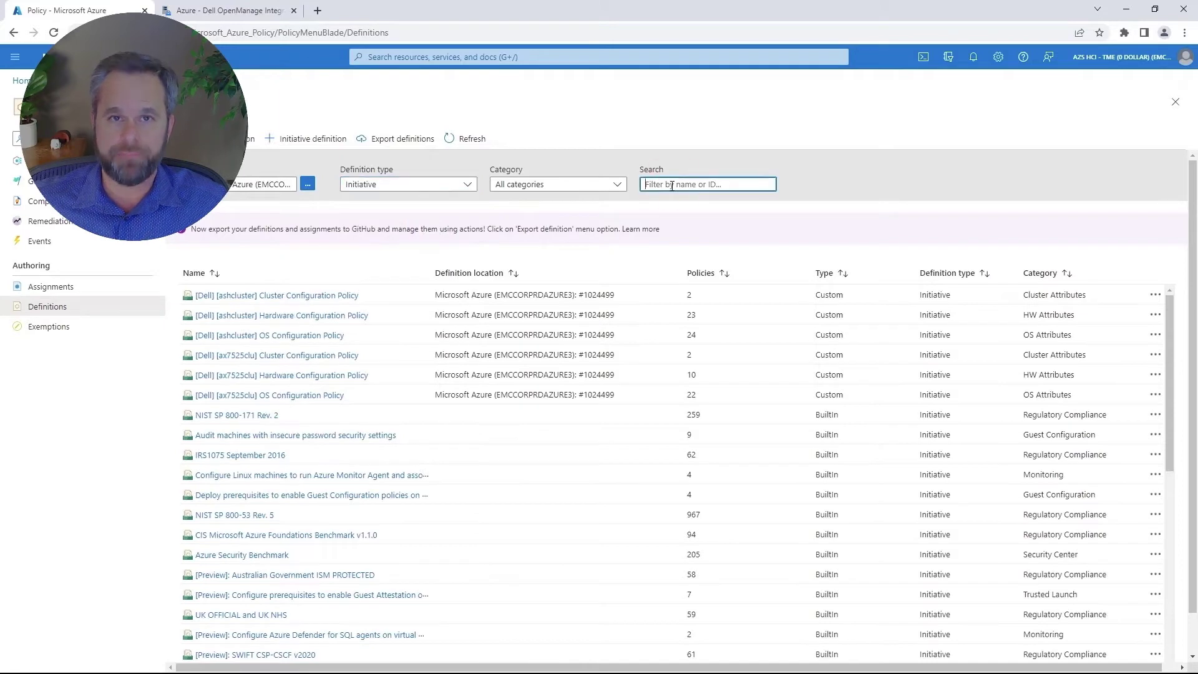
{"action": "type", "text": "[Dell]"}
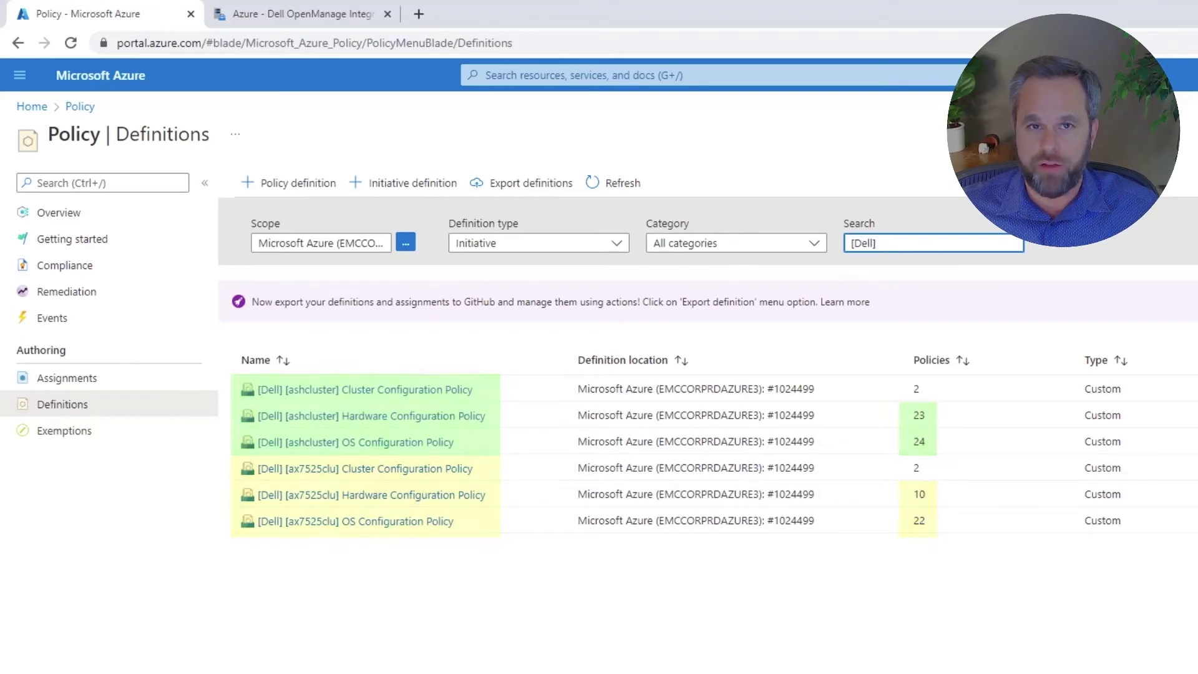
{"action": "left_click", "coordinate": [389, 495]}
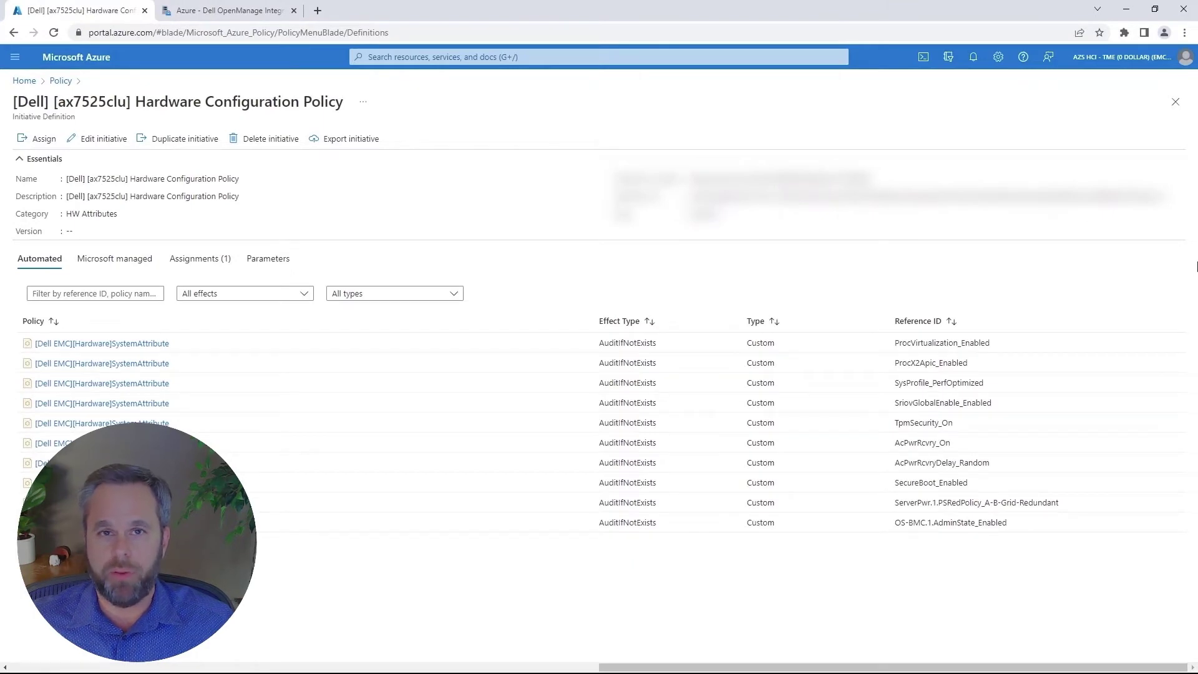
- Switch back to the Azure - Dell OpenManage Integration browser tab
{"action": "left_click", "coordinate": [238, 10]}
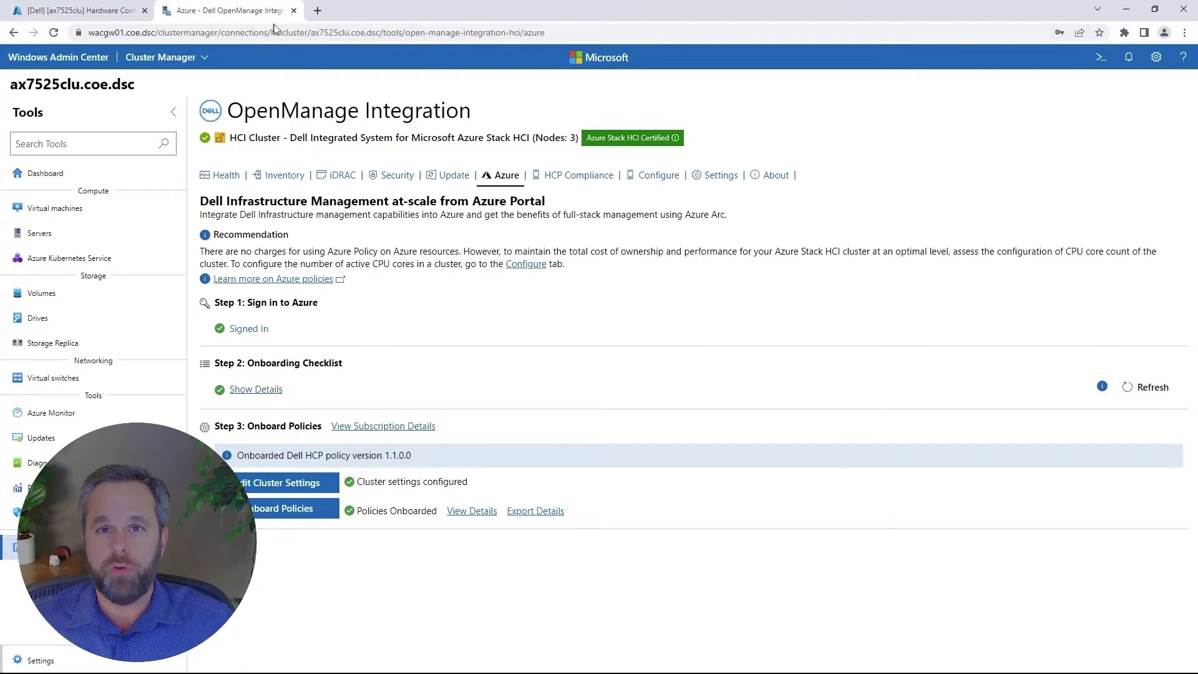
- On the HCP Compliance tab, save Fully-Converged topology and Scalable deployment as cluster settings
{"action": "left_click", "coordinate": [580, 178]}
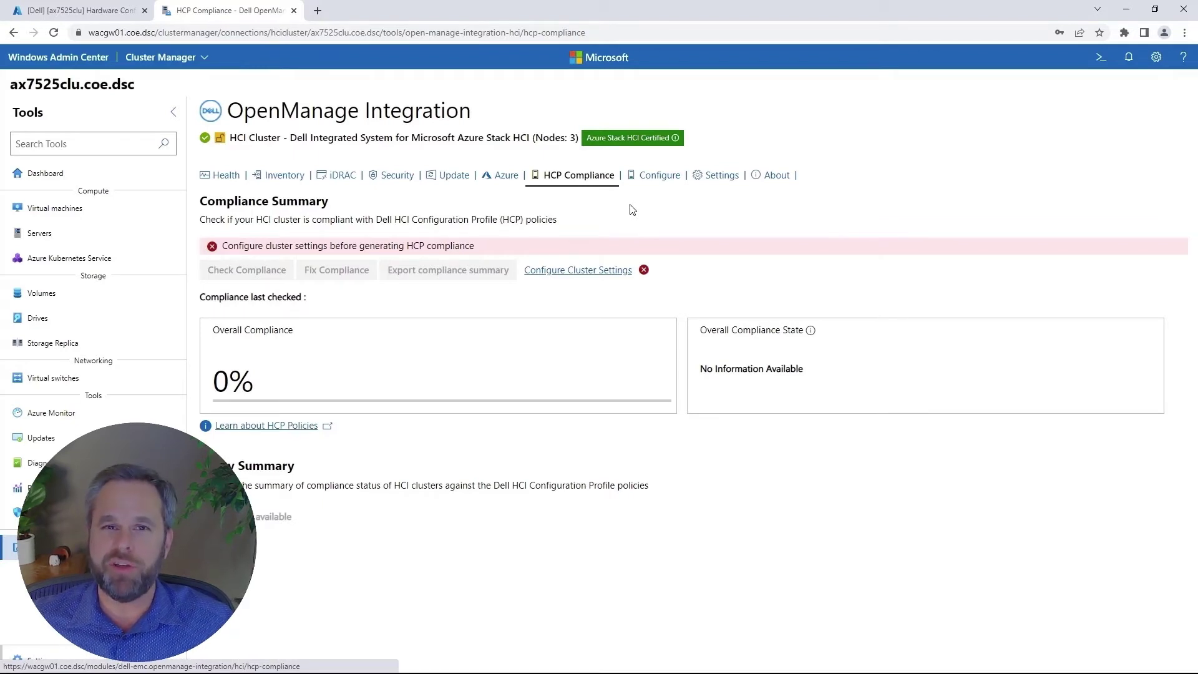
{"action": "left_click", "coordinate": [596, 271]}
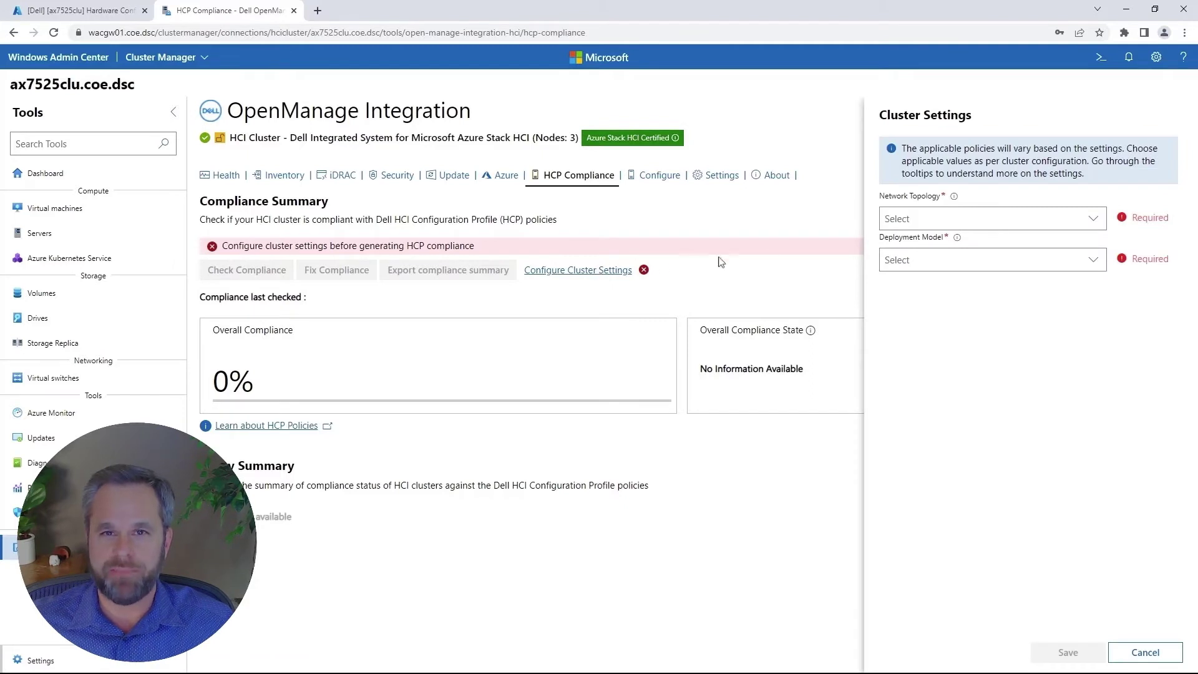
{"action": "left_click", "coordinate": [1047, 219]}
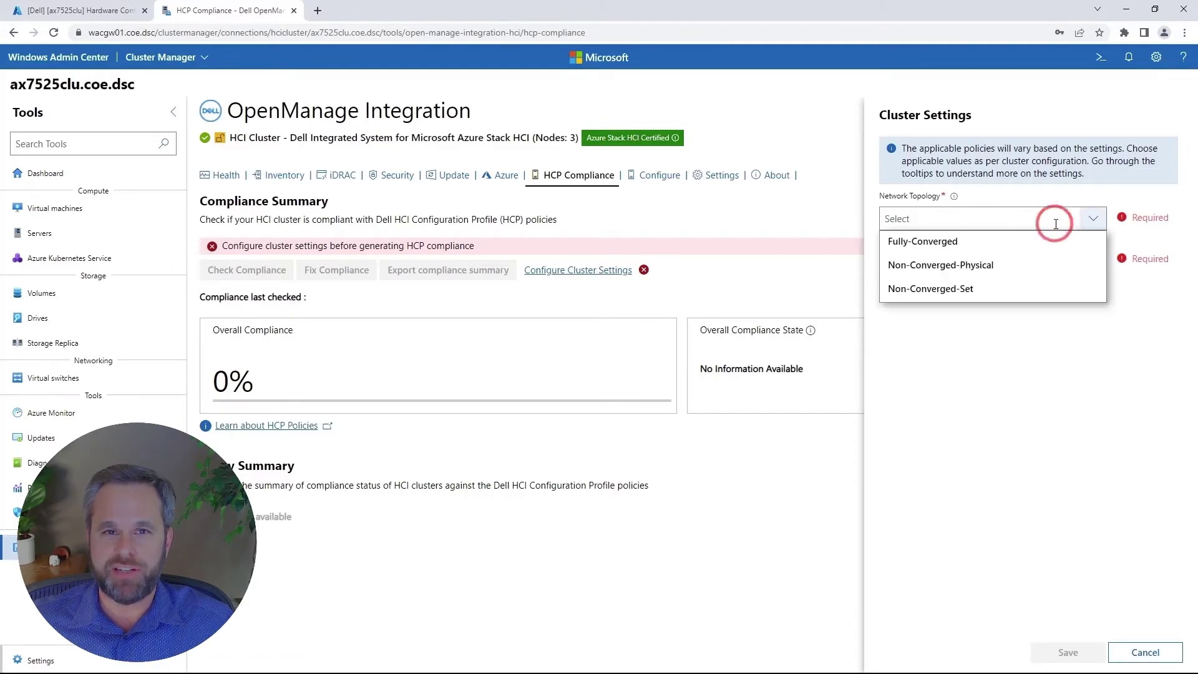
{"action": "left_click", "coordinate": [1027, 243]}
{"action": "left_click", "coordinate": [1024, 262]}
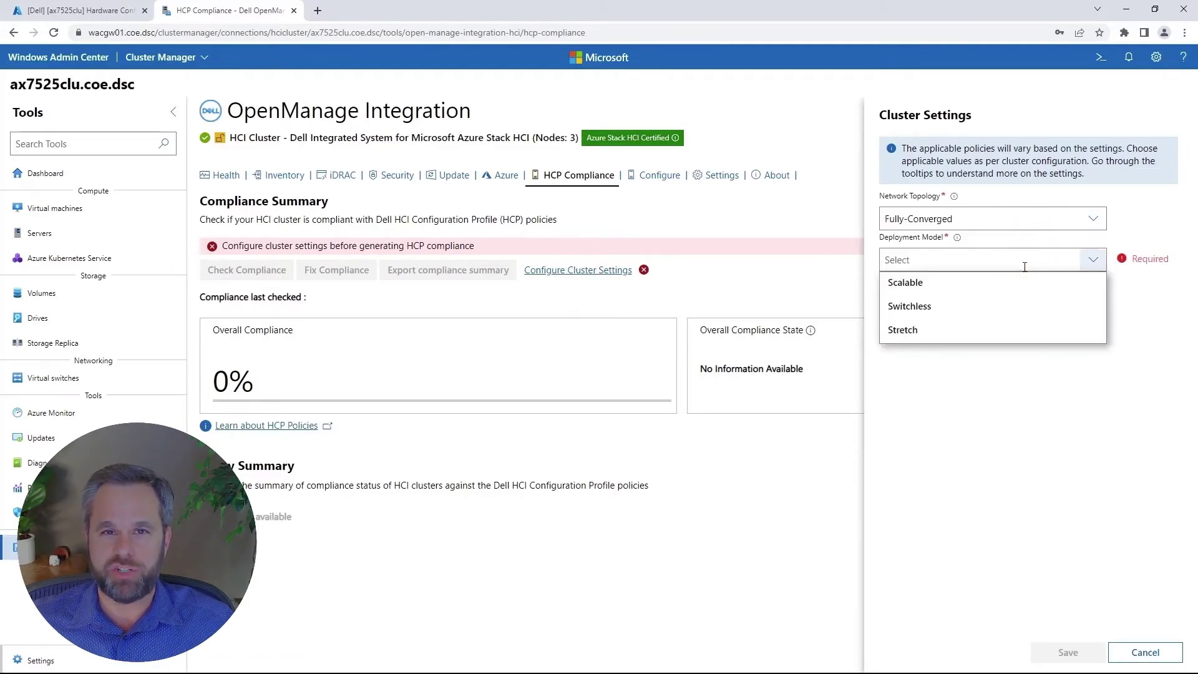
{"action": "left_click", "coordinate": [1008, 282]}
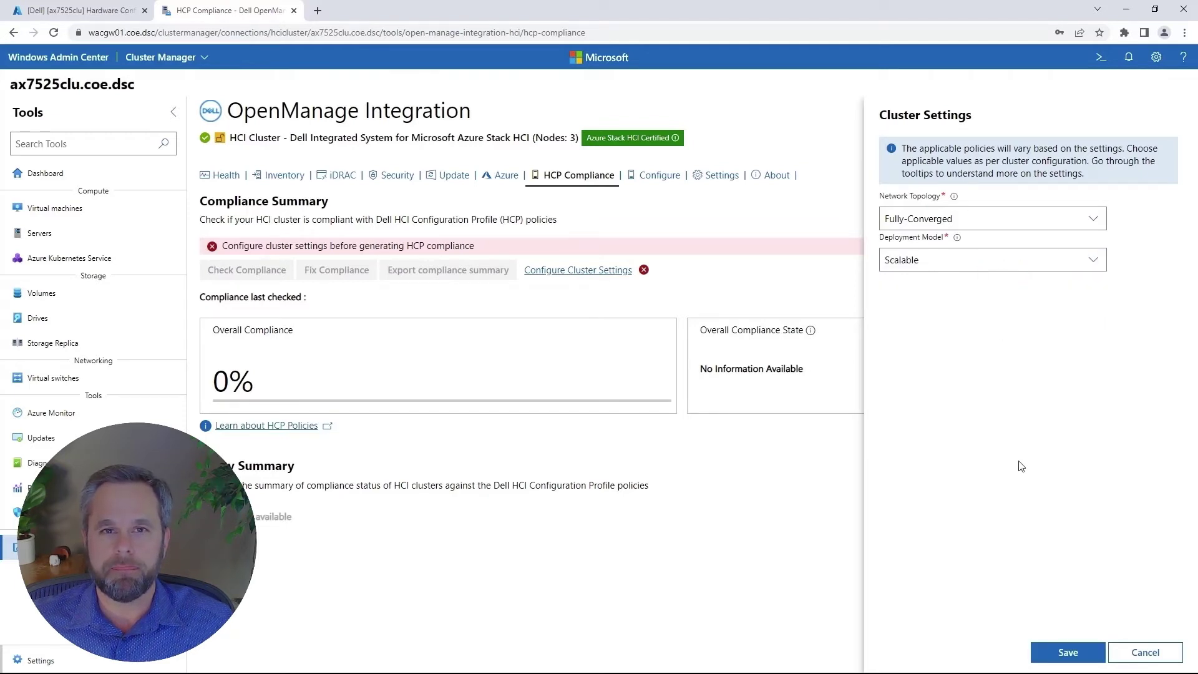
{"action": "left_click", "coordinate": [1069, 652]}
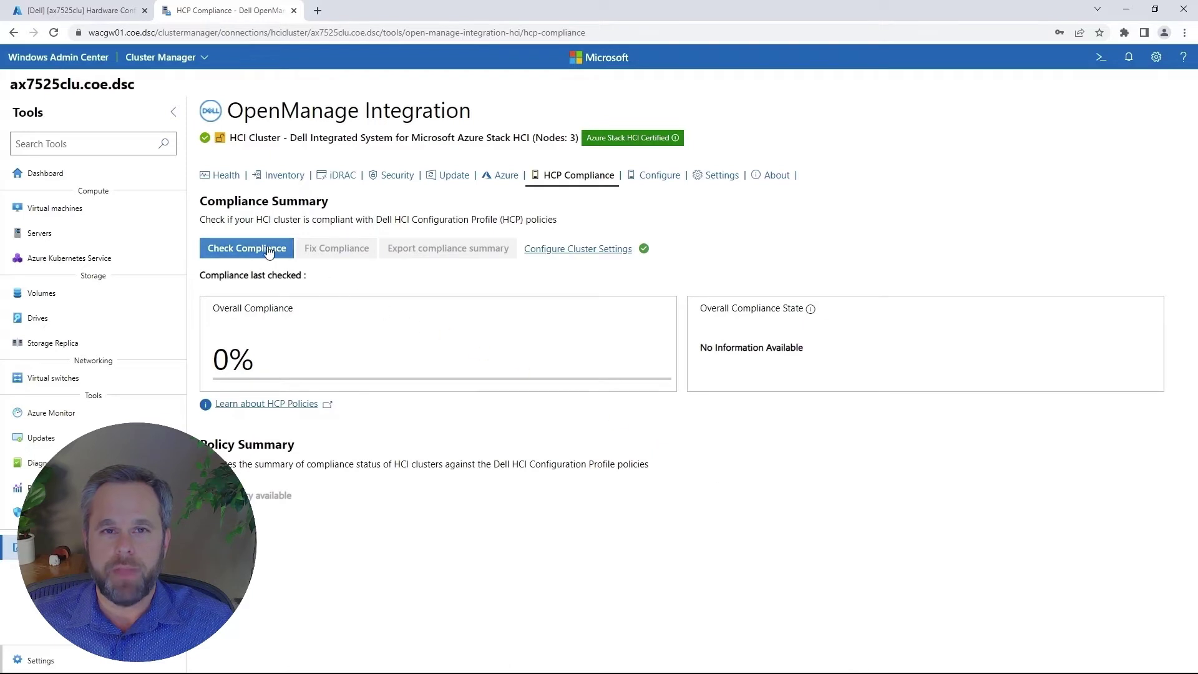
- Run Check Compliance, showing 95%: 53 of 56 checks compliant, 2 warnings, 1 error
{"action": "left_click", "coordinate": [247, 247]}
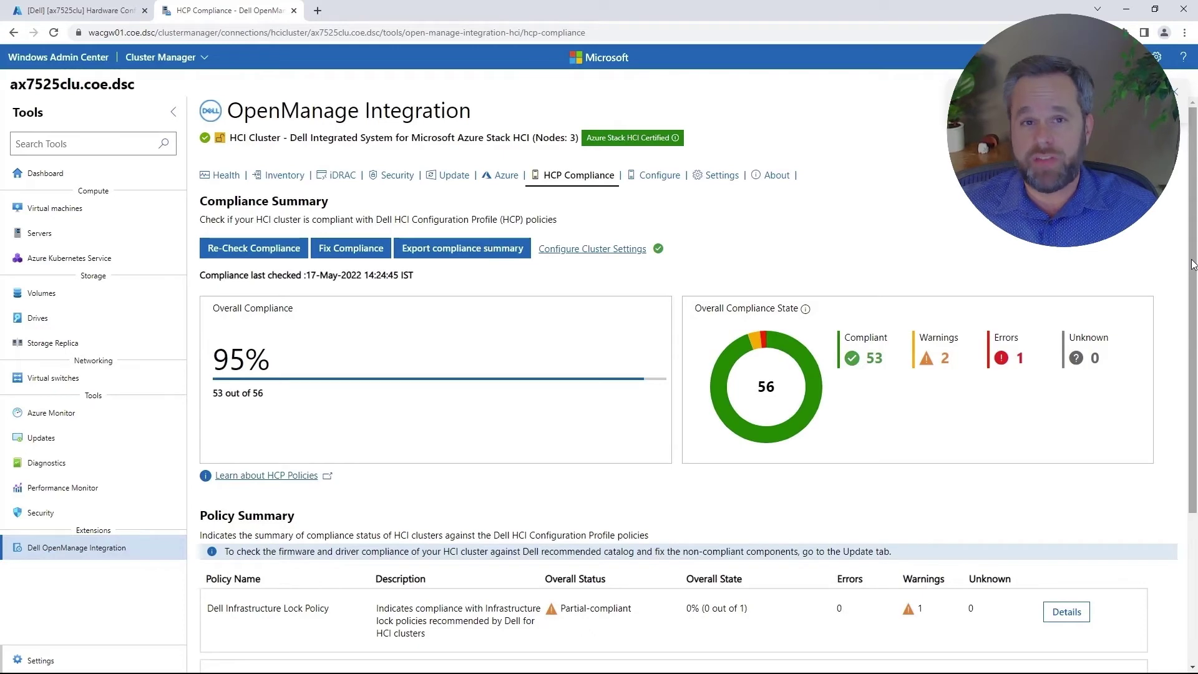
{"action": "left_click_drag", "start_coordinate": [1192, 260], "coordinate": [1191, 412]}
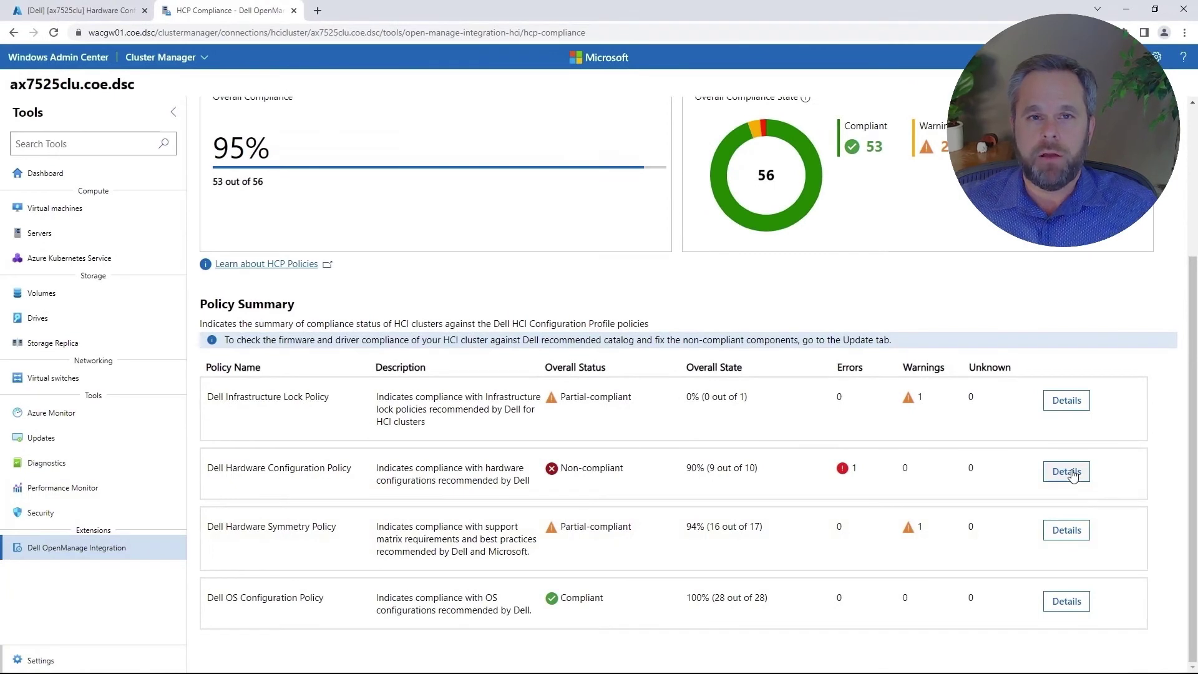
- Inspect the Dell Hardware Configuration Policy details showing SysProfile not PerfOptimized, then return to Azure
{"action": "left_click", "coordinate": [1068, 473]}
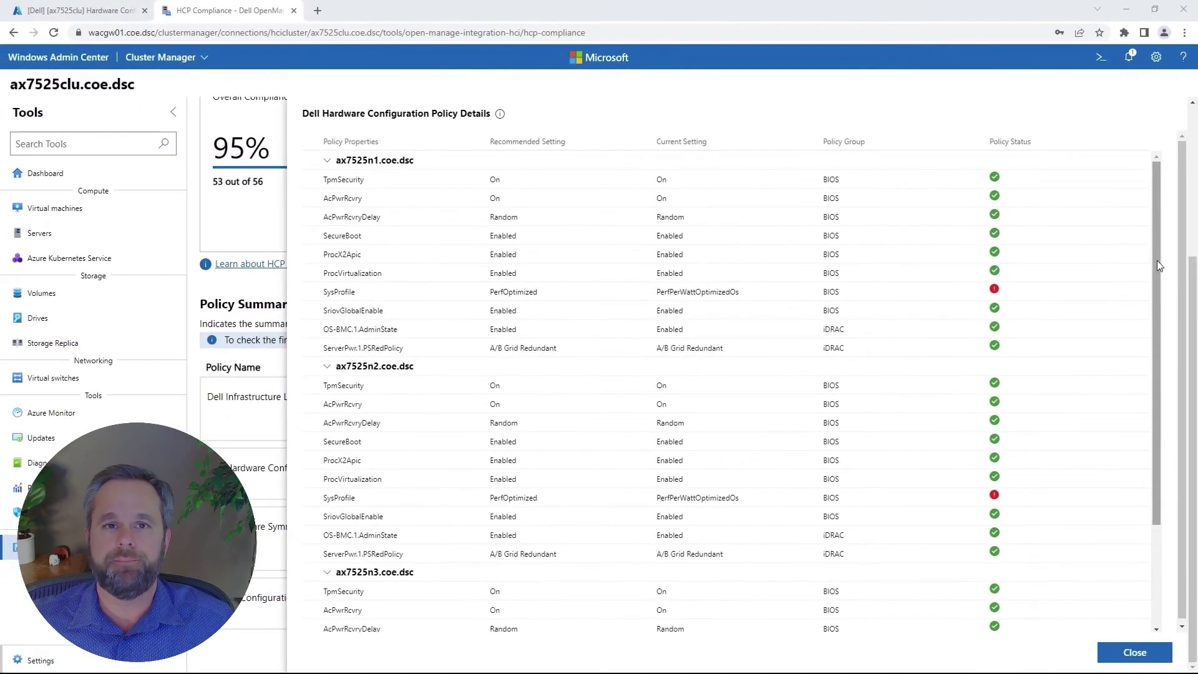
{"action": "left_click", "coordinate": [88, 8]}
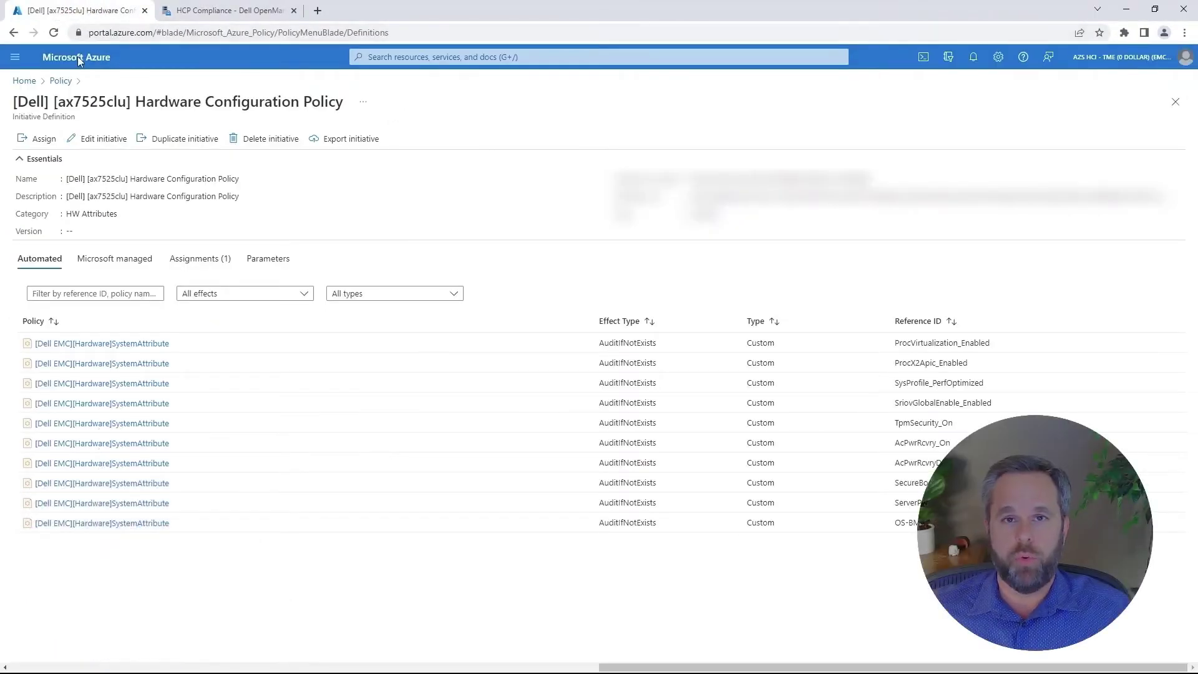
- Trace the non-compliant [Dell EMC][Hardware]SystemAttribute policy to ax7525n1's failure details
{"action": "left_click", "coordinate": [1177, 103]}
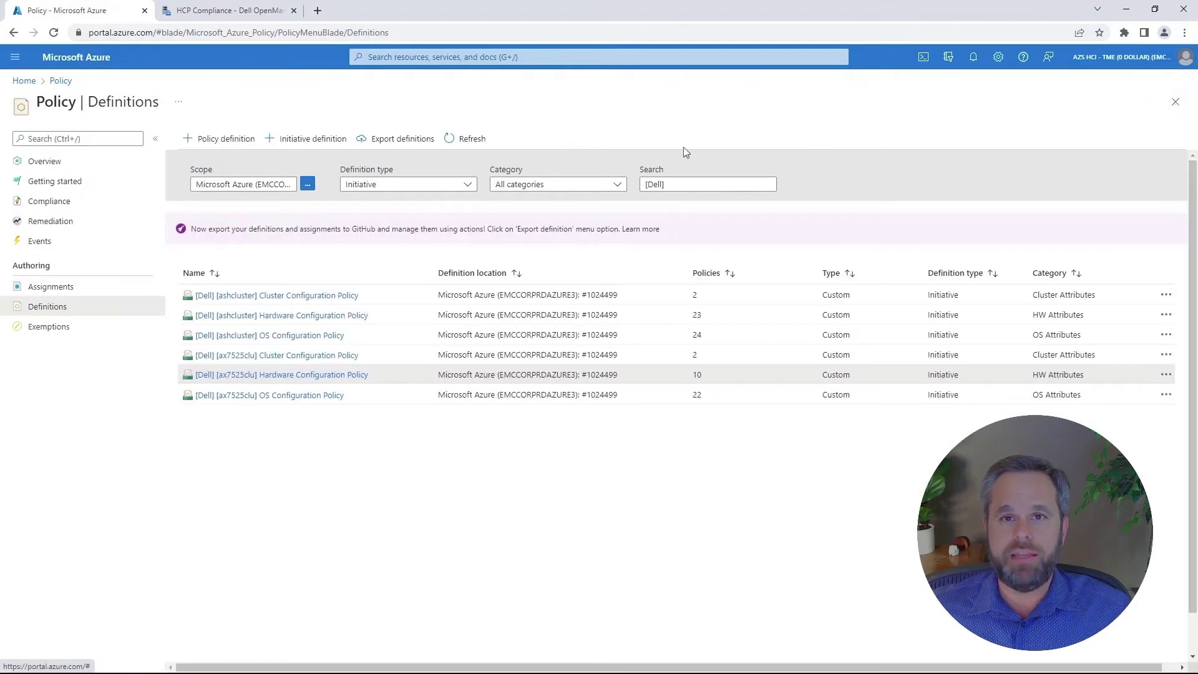
{"action": "left_click", "coordinate": [49, 206]}
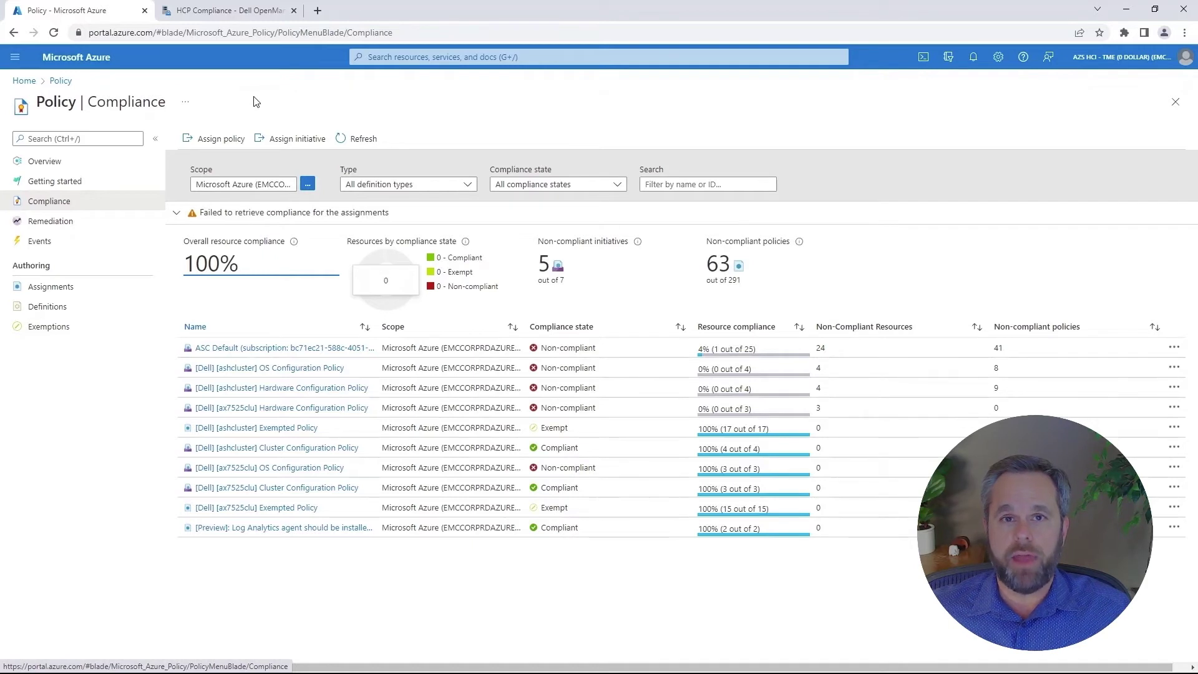
{"action": "left_click", "coordinate": [296, 413]}
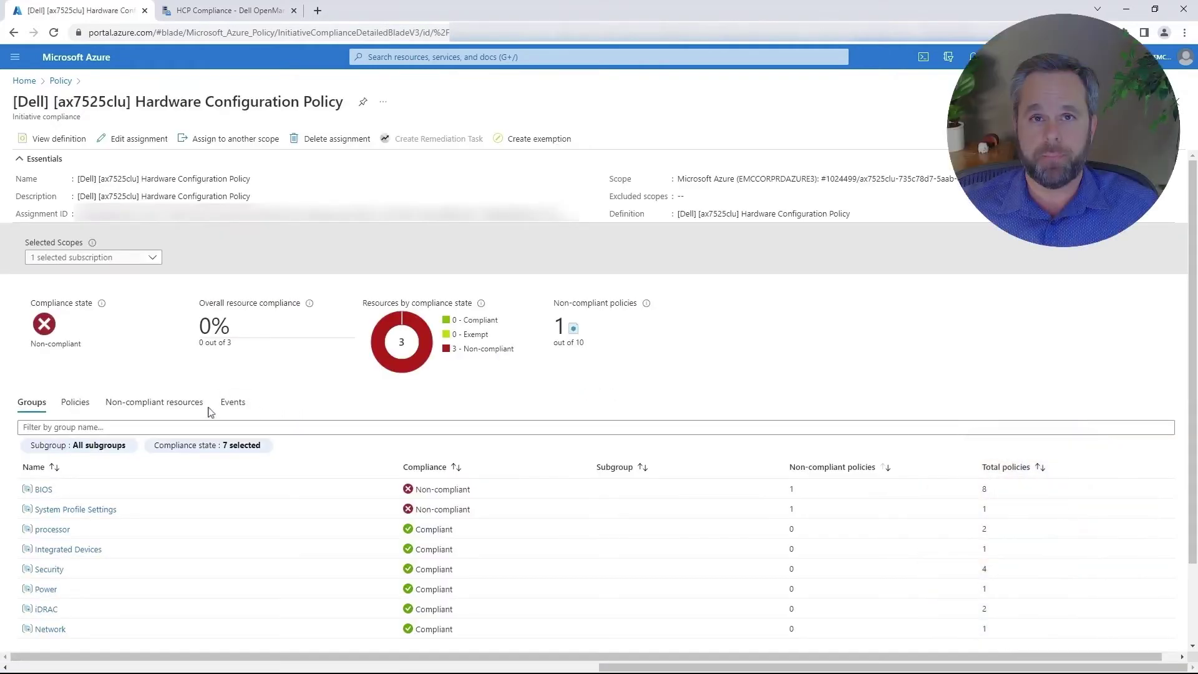
{"action": "left_click", "coordinate": [80, 409]}
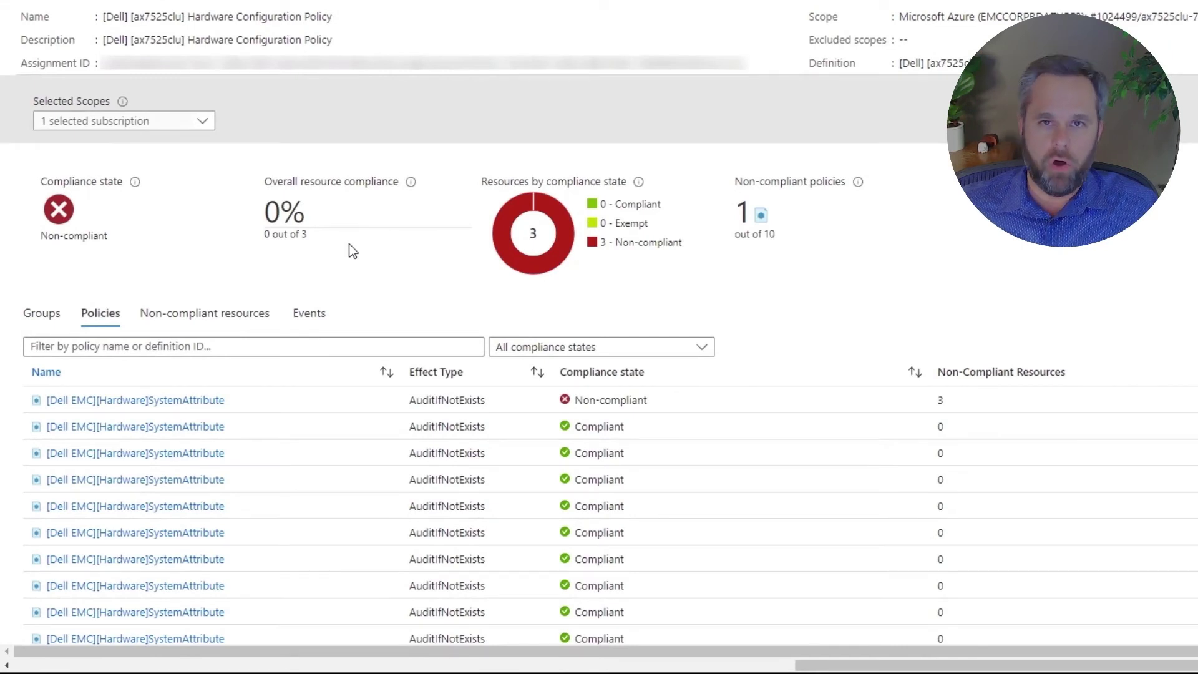
{"action": "left_click", "coordinate": [220, 402]}
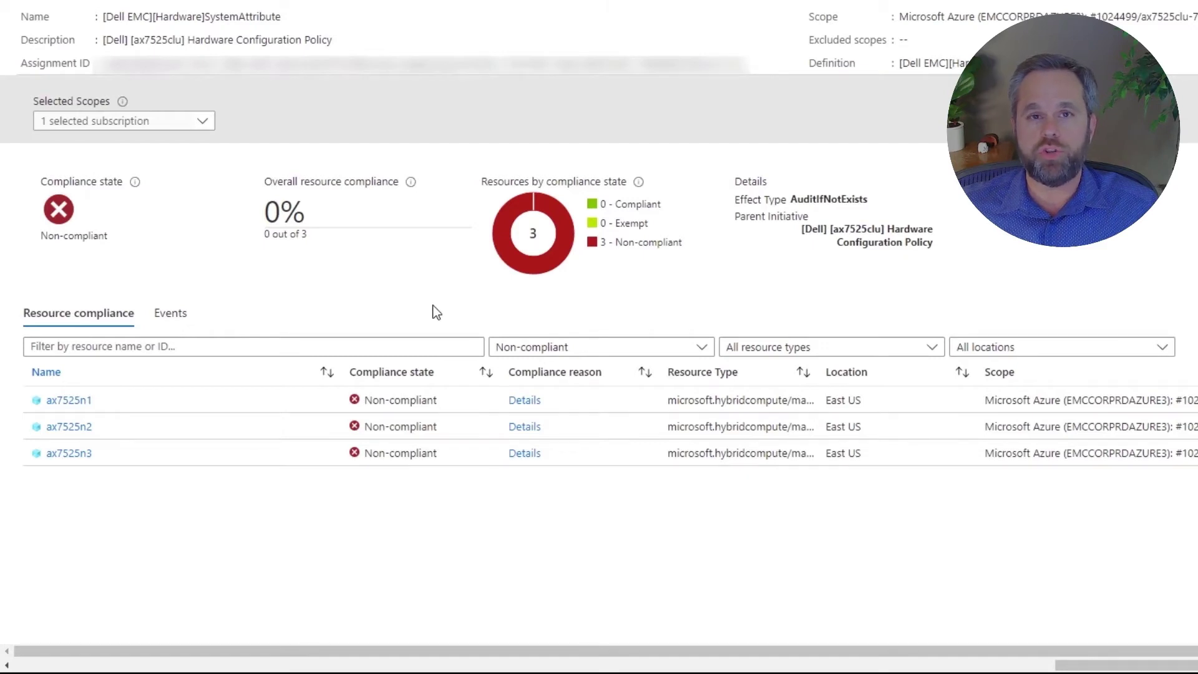
{"action": "left_click", "coordinate": [522, 401]}
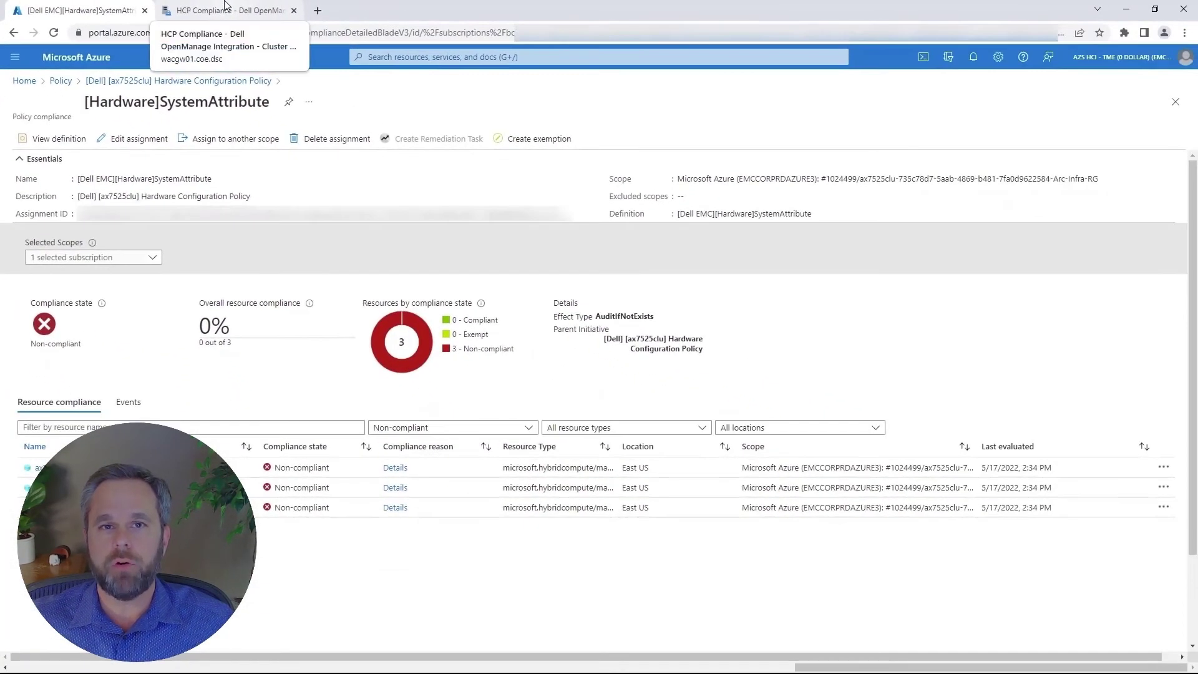
- Close the Hardware Configuration Policy details, leaving the 95% HCP compliance summary with 1 error
{"action": "left_click", "coordinate": [225, 10]}
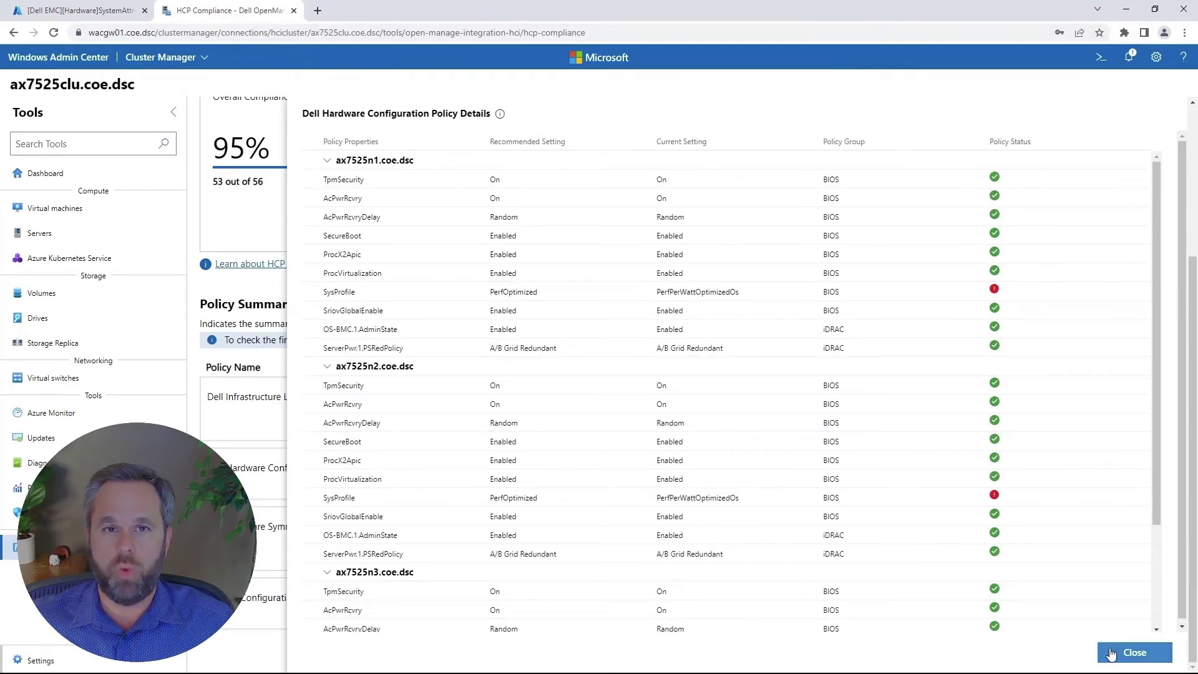
{"action": "left_click", "coordinate": [1111, 653]}
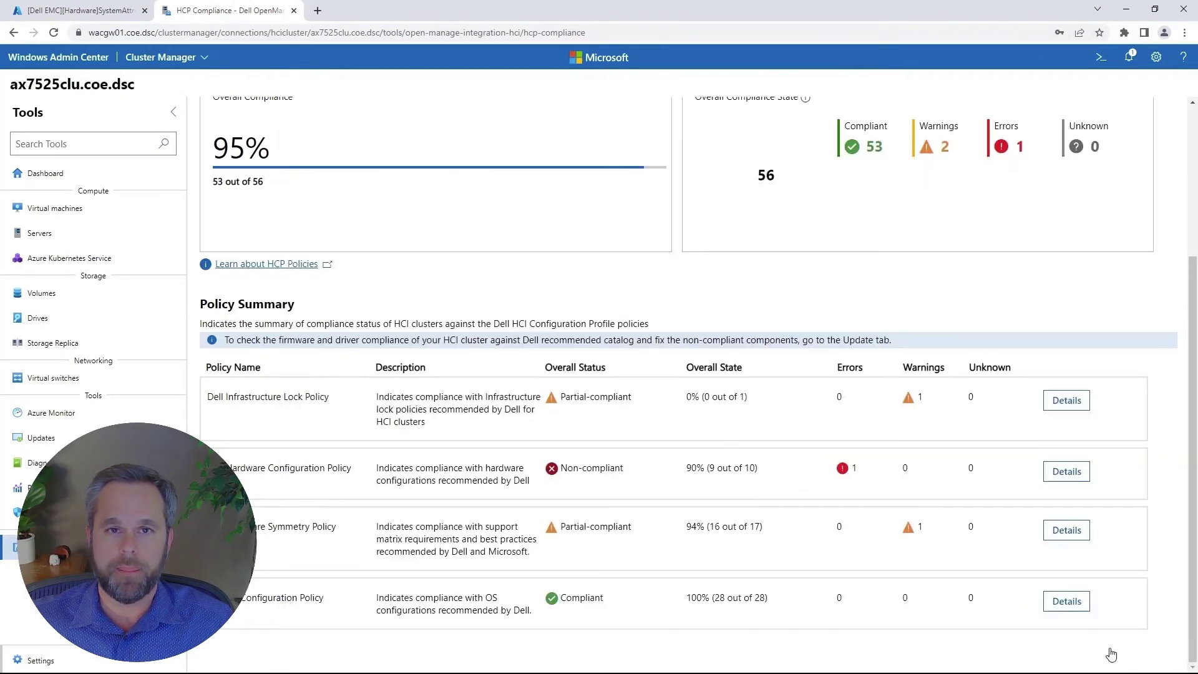
{"action": "scroll", "coordinate": [1110, 654], "scroll_direction": "up", "scroll_amount": 3}
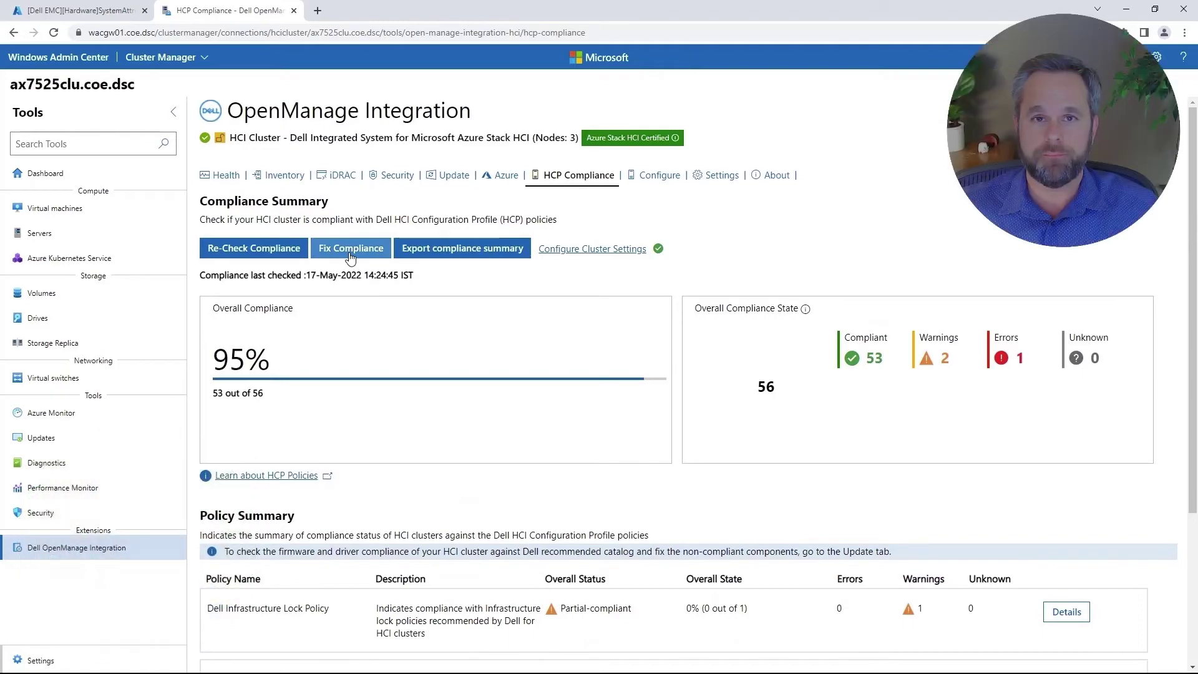
- Apply Fix Compliance using BIOS Configuration Policy with Apply and Reboot Now
{"action": "left_click", "coordinate": [351, 247]}
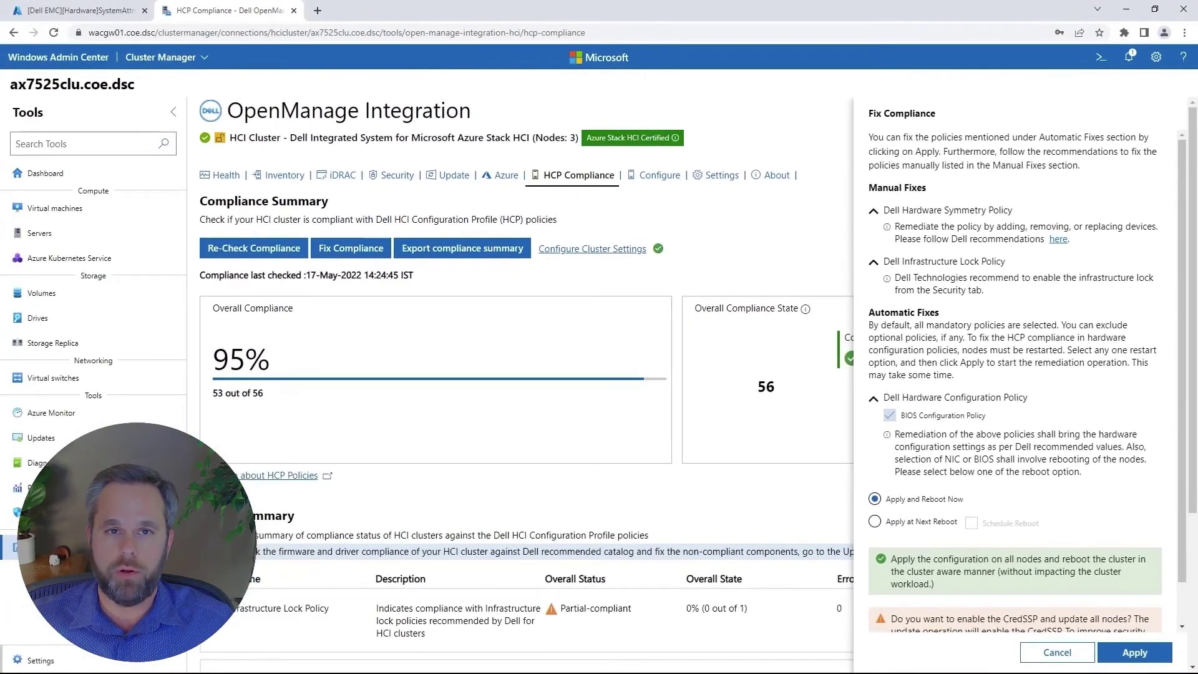
{"action": "scroll", "coordinate": [1012, 422], "scroll_direction": "down", "scroll_amount": 1}
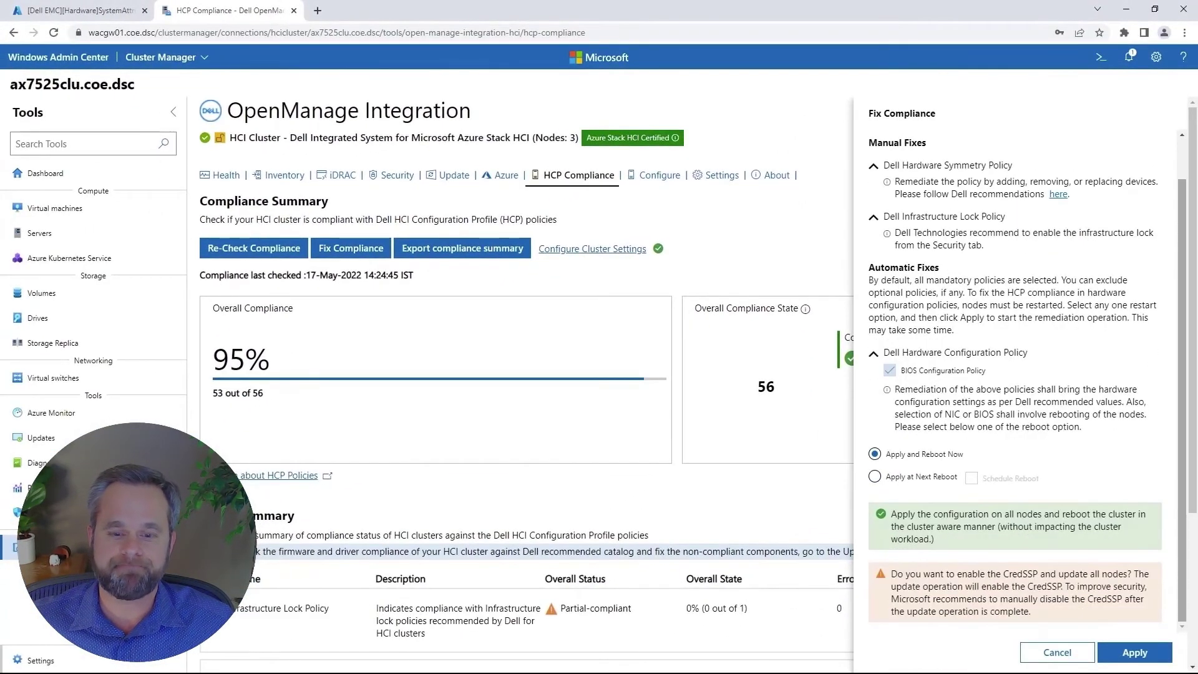
{"action": "left_click", "coordinate": [1134, 653]}
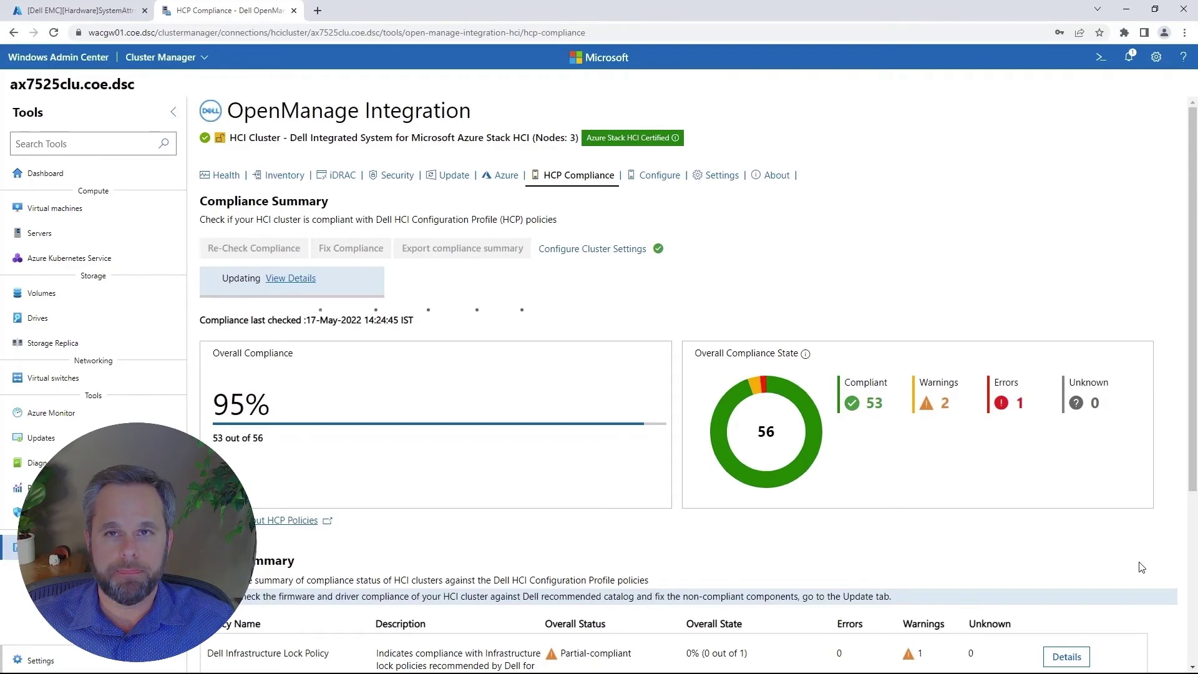
- Monitor the remediation update until all three nodes show Succeeded, then dismiss it
{"action": "left_click", "coordinate": [291, 279]}
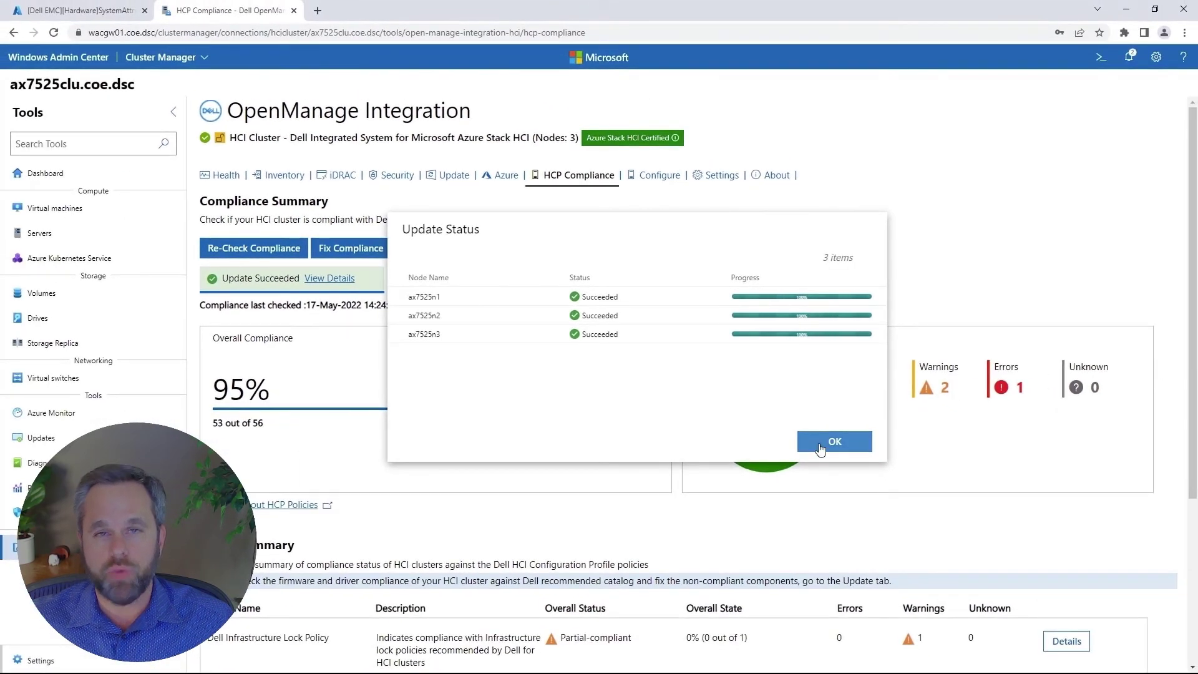
{"action": "left_click", "coordinate": [820, 446]}
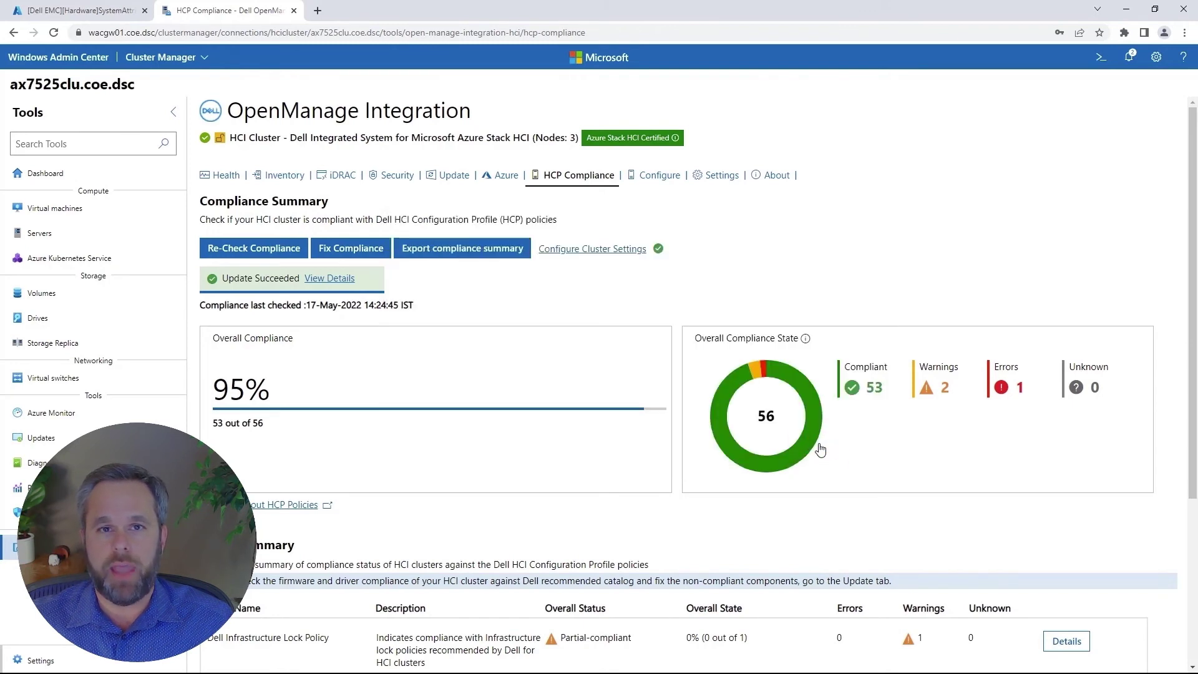
- Re-check HCP compliance, reaching 96% with 54 of 56 compliant and no errors
{"action": "left_click", "coordinate": [277, 247]}
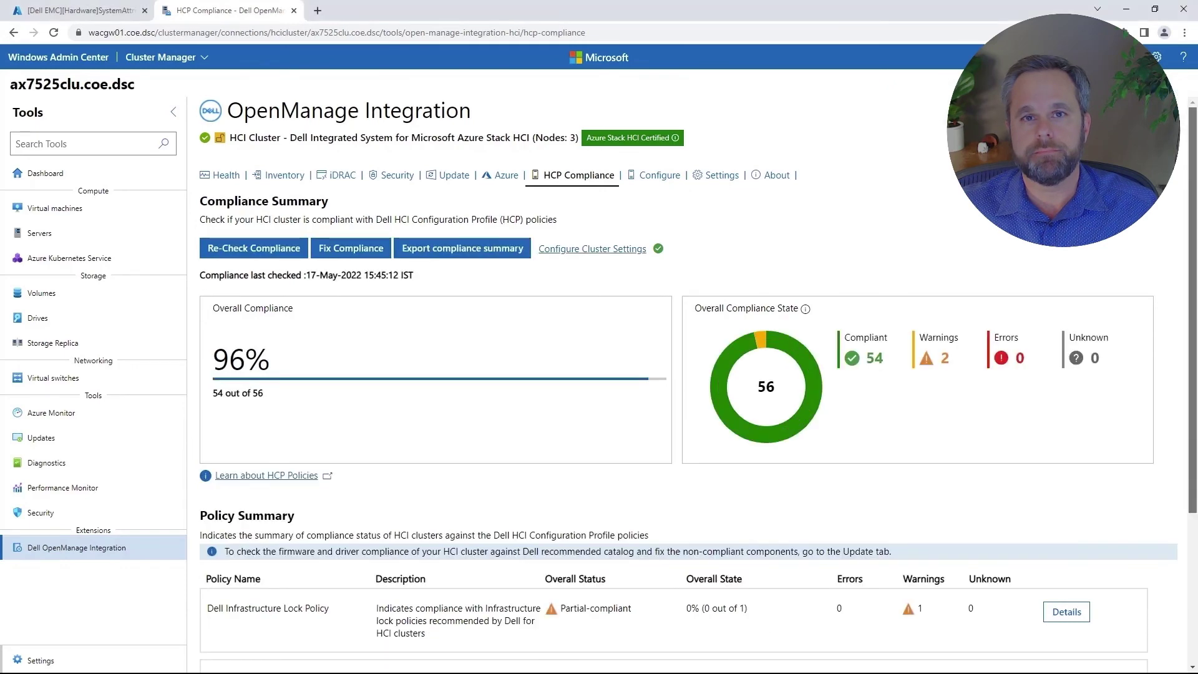
{"action": "scroll", "coordinate": [688, 394], "scroll_direction": "down", "scroll_amount": 2}
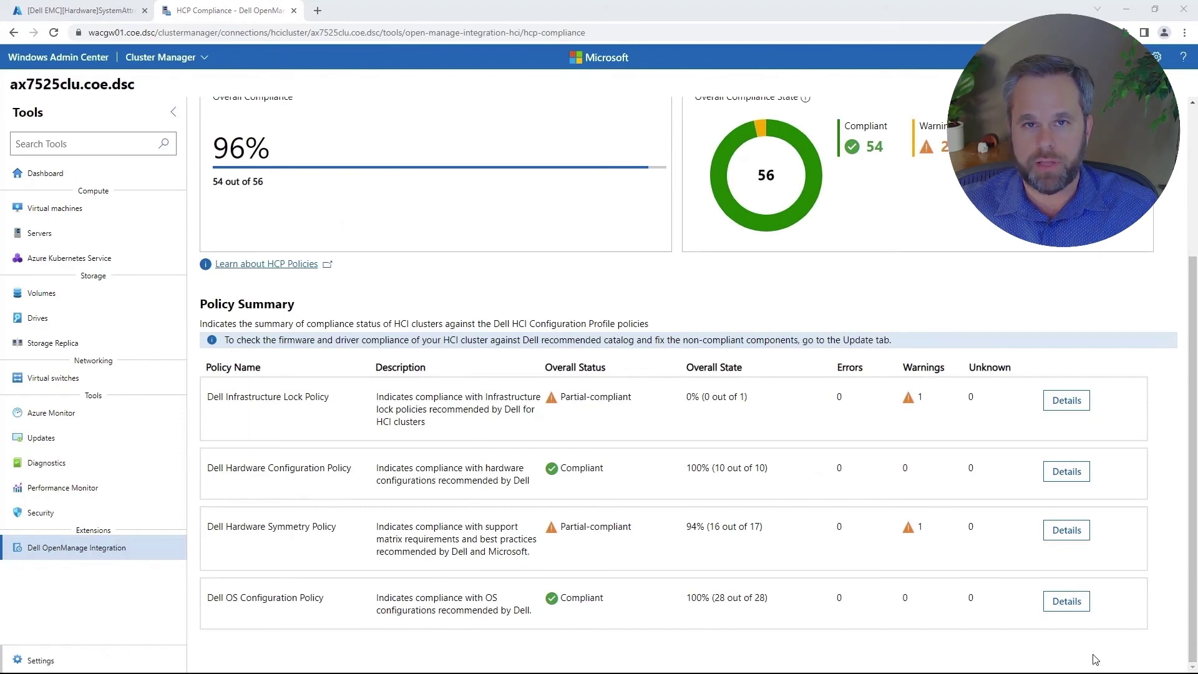
- Refresh Azure Policy and verify the ax7525clu Hardware Configuration Policy has every policy compliant
{"action": "left_click", "coordinate": [96, 12]}
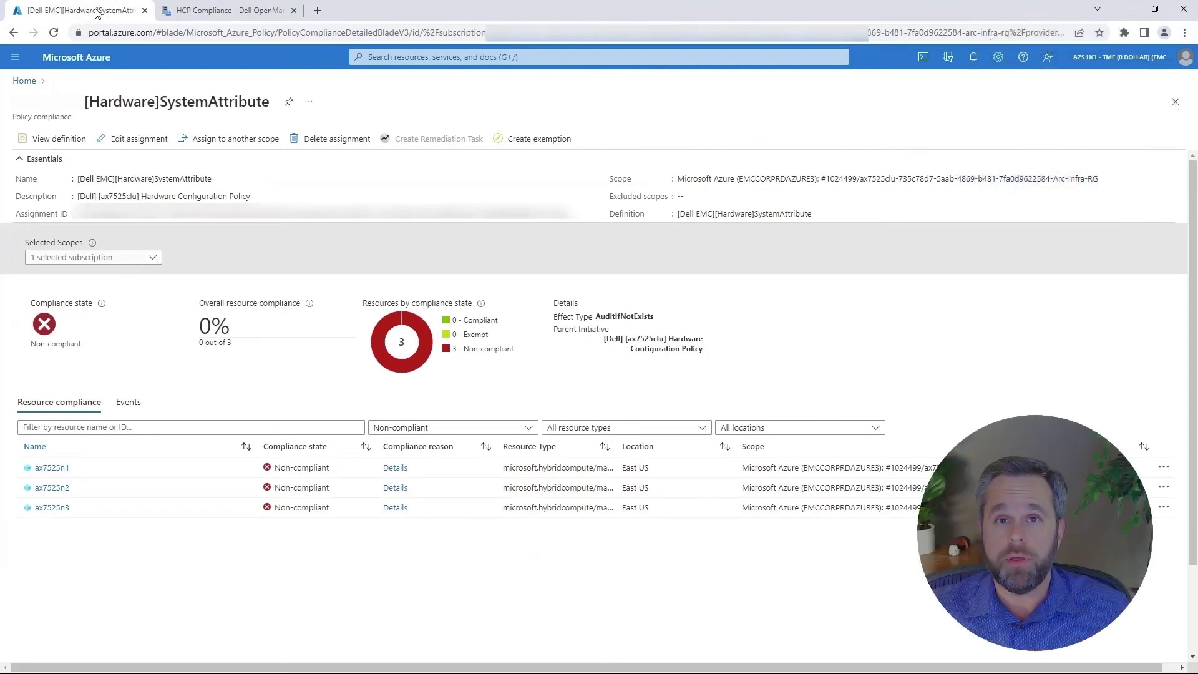
{"action": "left_click", "coordinate": [54, 33]}
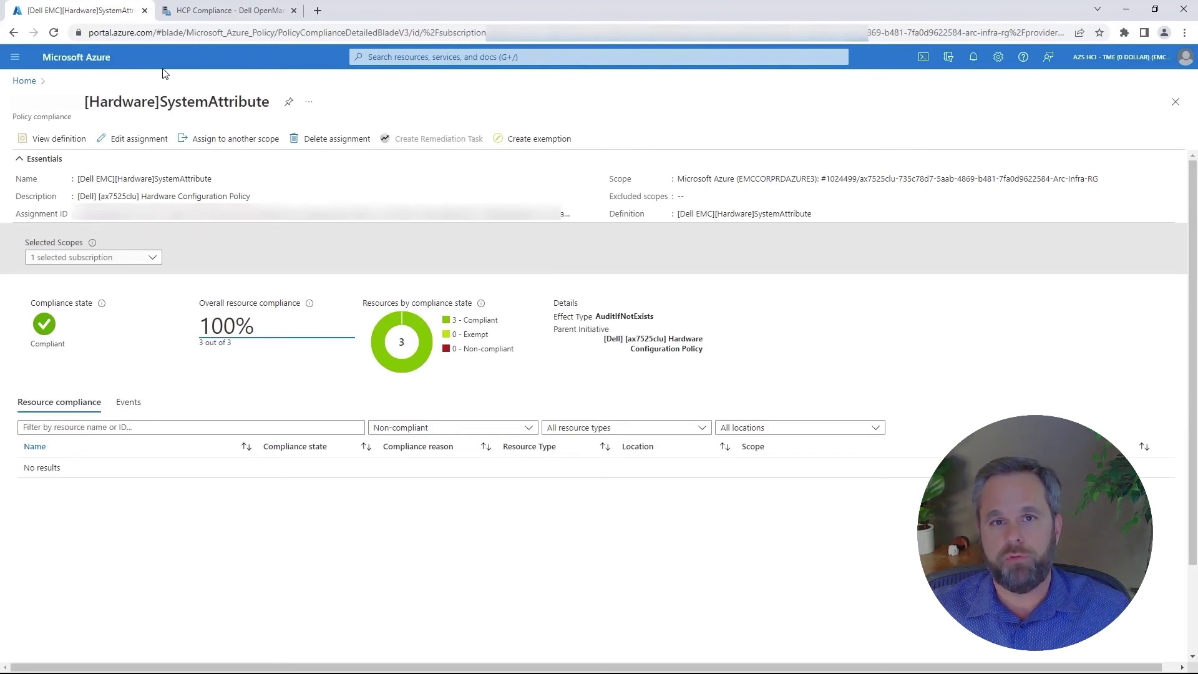
{"action": "left_click", "coordinate": [407, 58]}
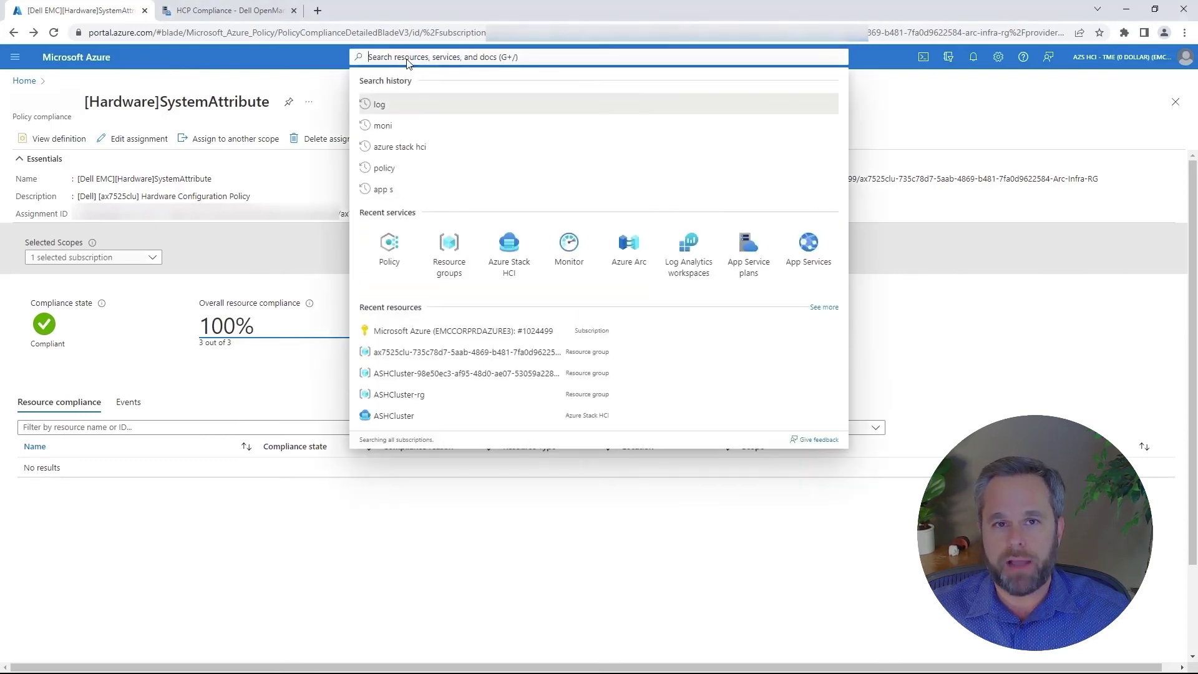
{"action": "left_click", "coordinate": [388, 245]}
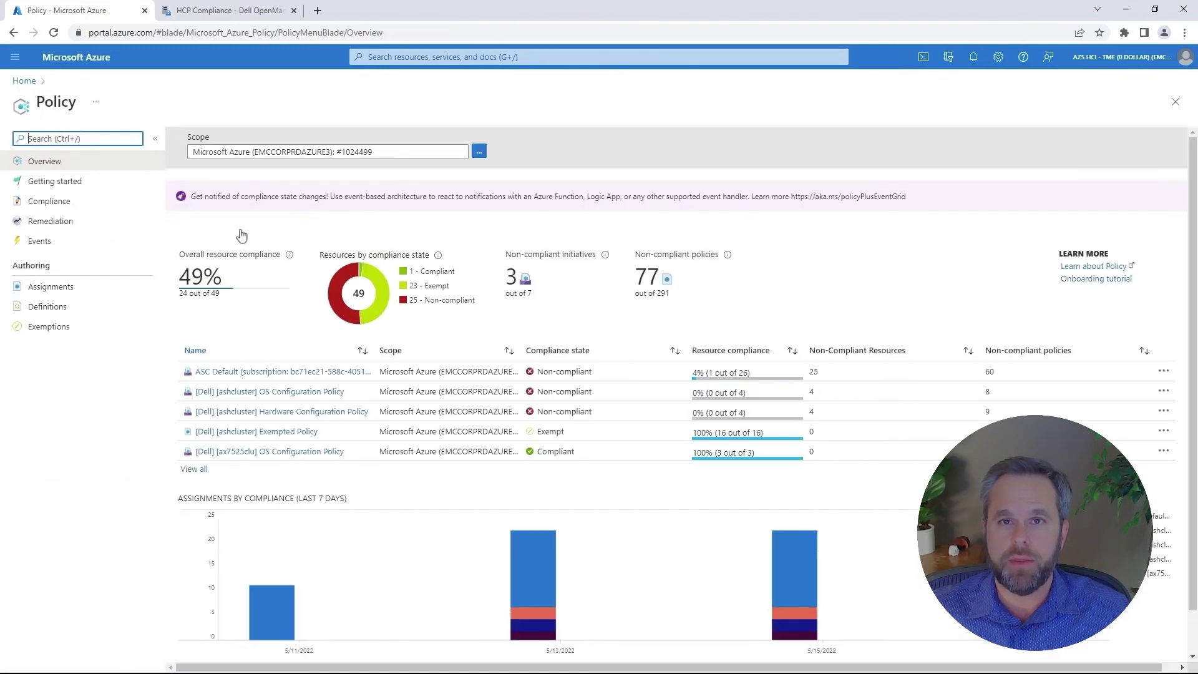
{"action": "left_click", "coordinate": [57, 208]}
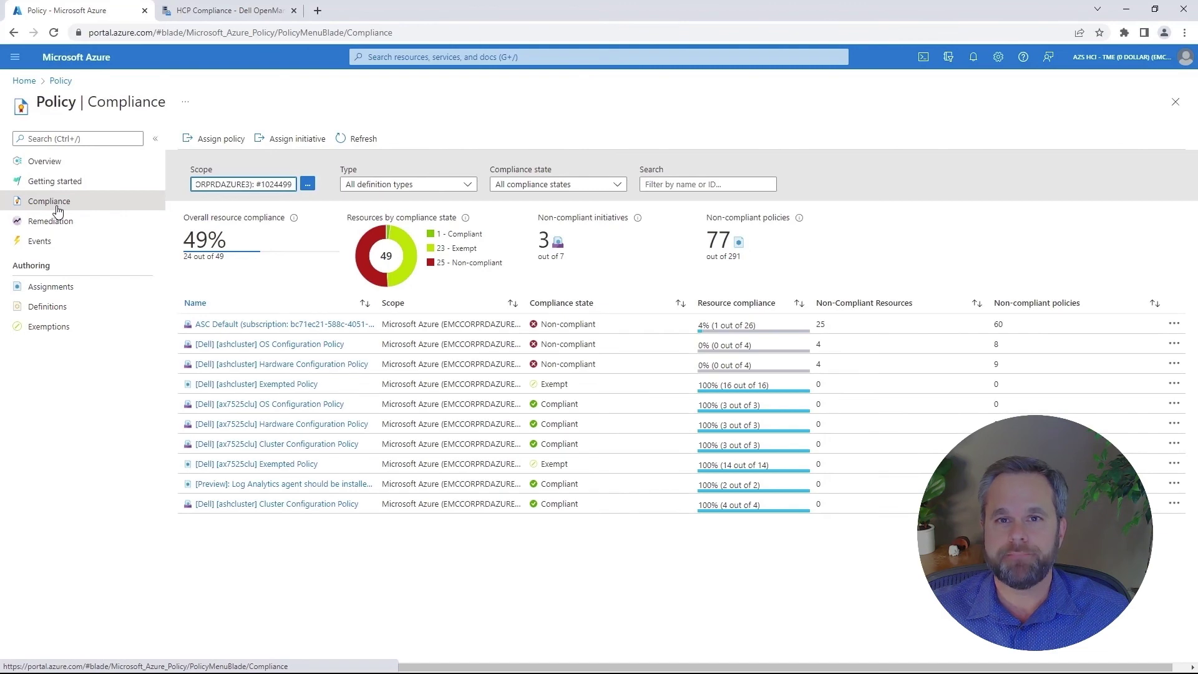
{"action": "left_click", "coordinate": [267, 429]}
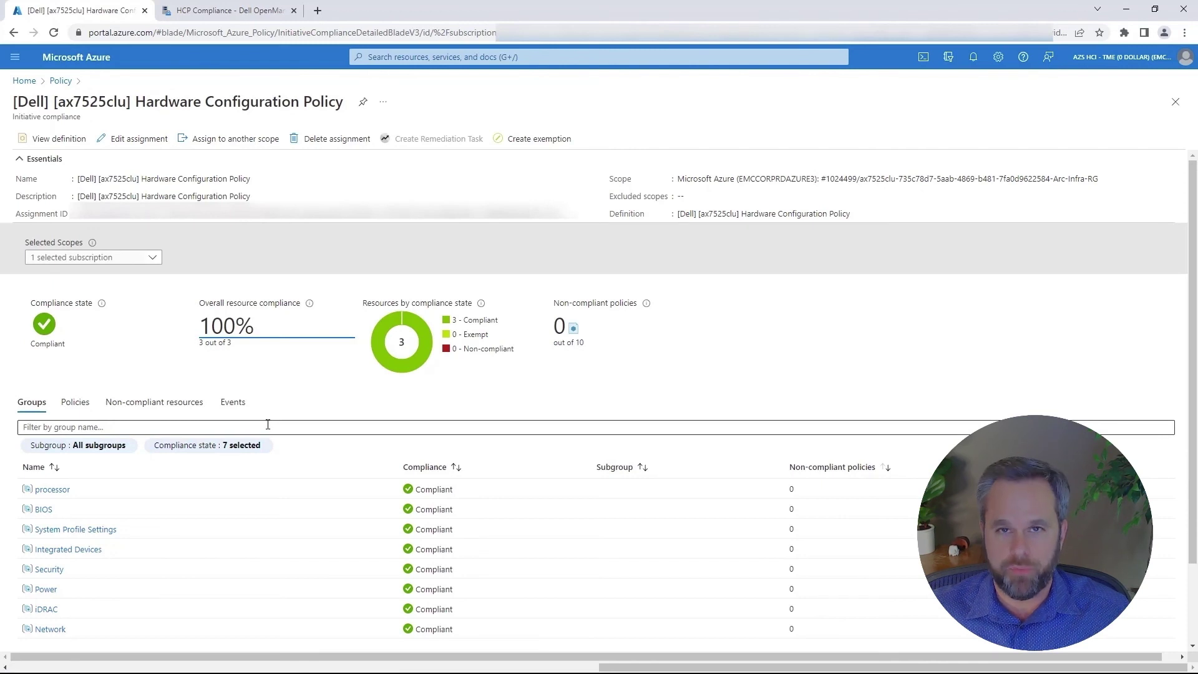
{"action": "left_click", "coordinate": [66, 404]}
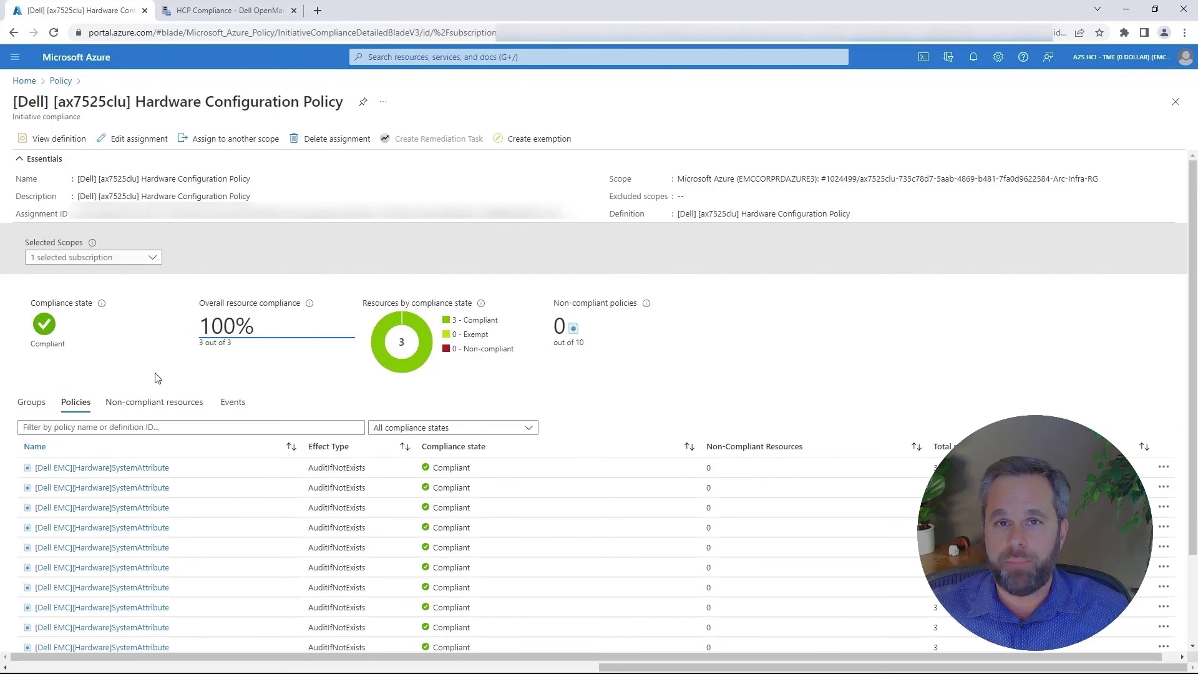
{"action": "left_click", "coordinate": [251, 11]}
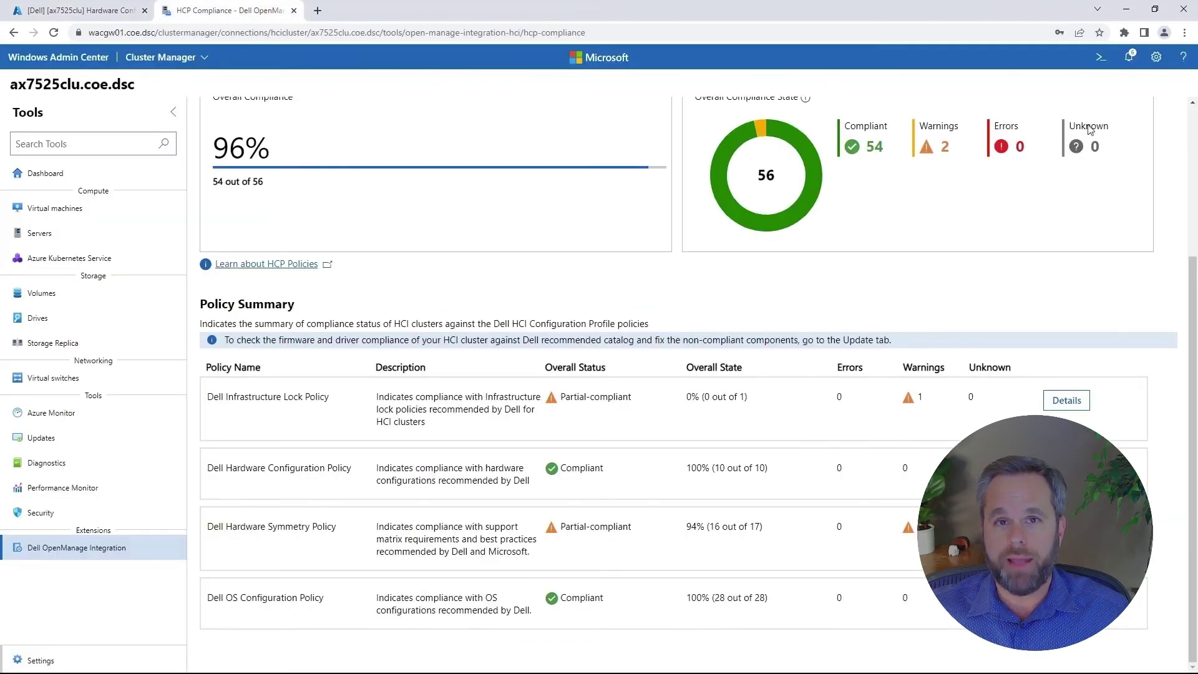
- Export the cluster's HCP compliance summary as an .xls spreadsheet
{"action": "left_click", "coordinate": [1190, 140]}
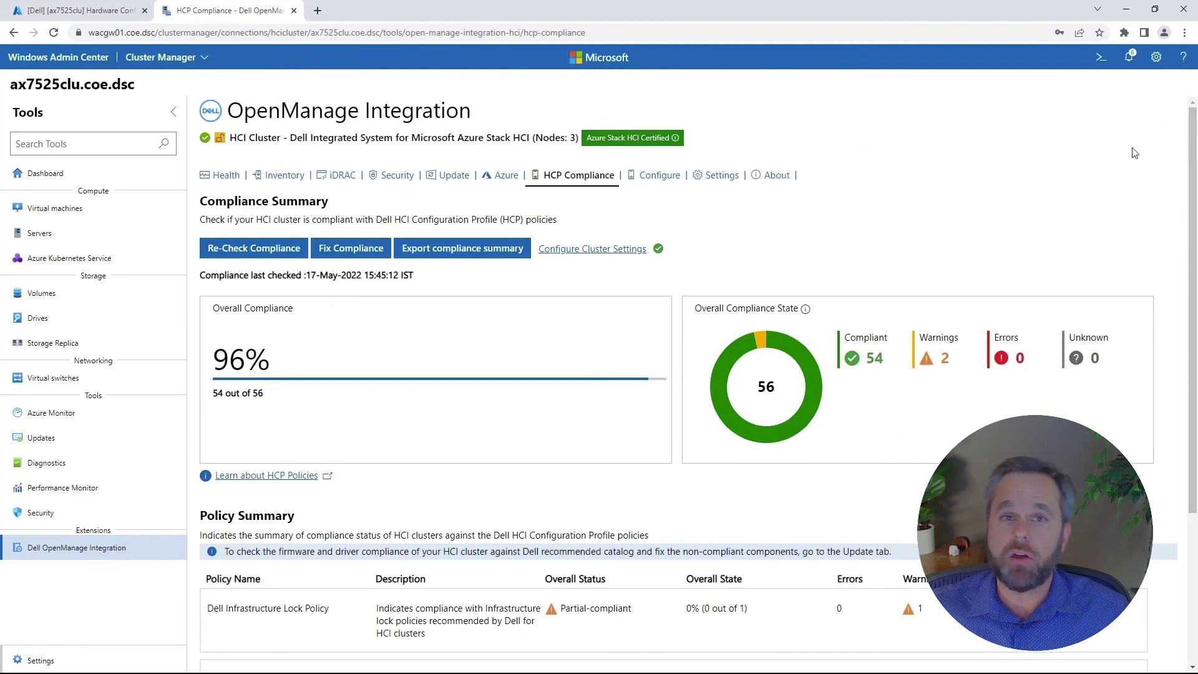
{"action": "left_click", "coordinate": [465, 252]}
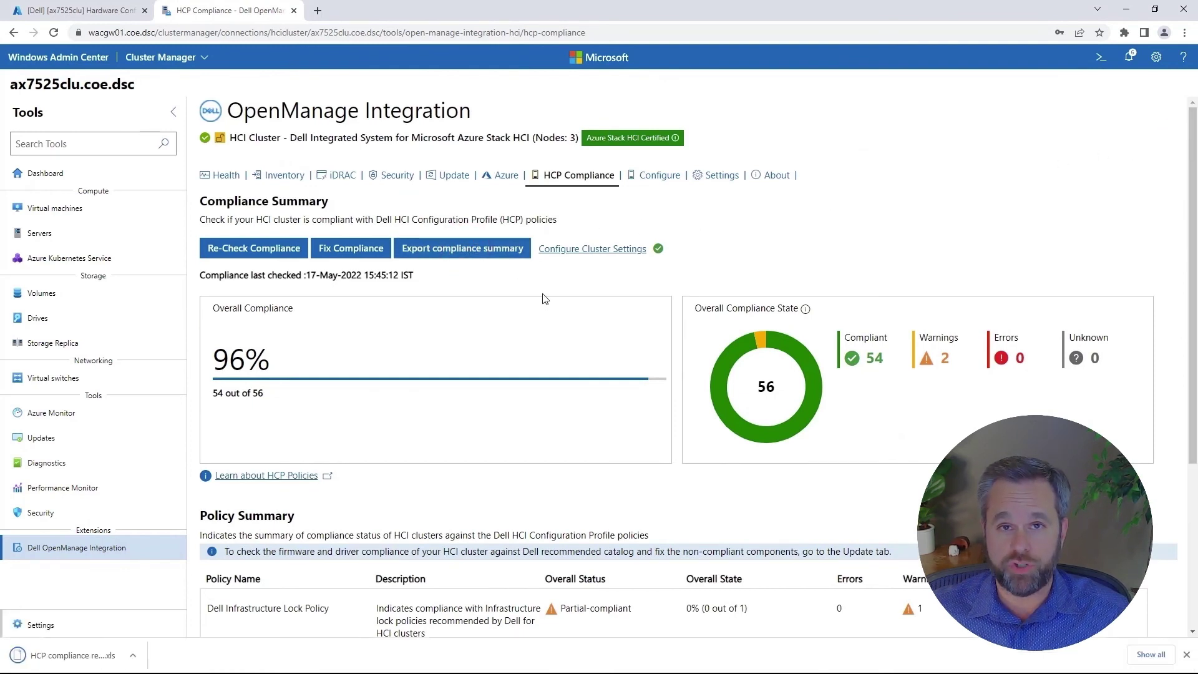